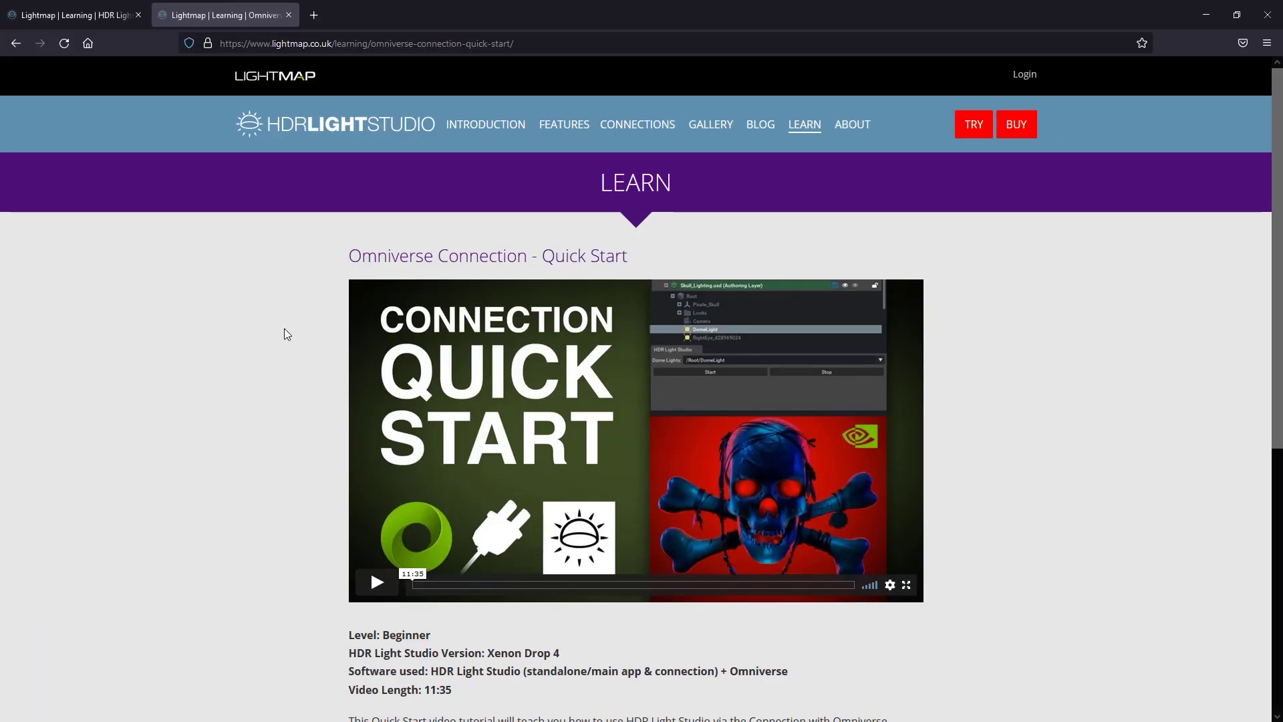
Show the HDR Light Studio Quick Start page on lightmap.co.uk in the first browser tab.
click(90, 20)
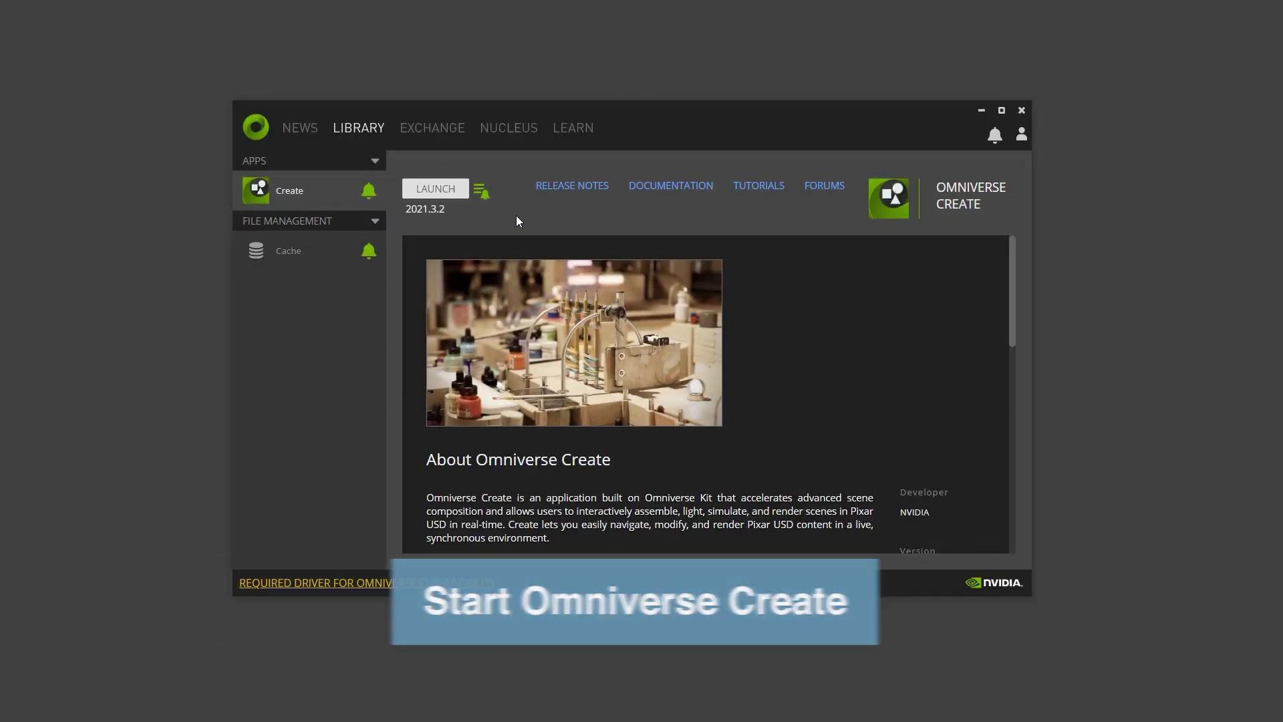
Launch Omniverse Create, maximize it, and open Pirate Skull.usd from the recent files.
click(446, 193)
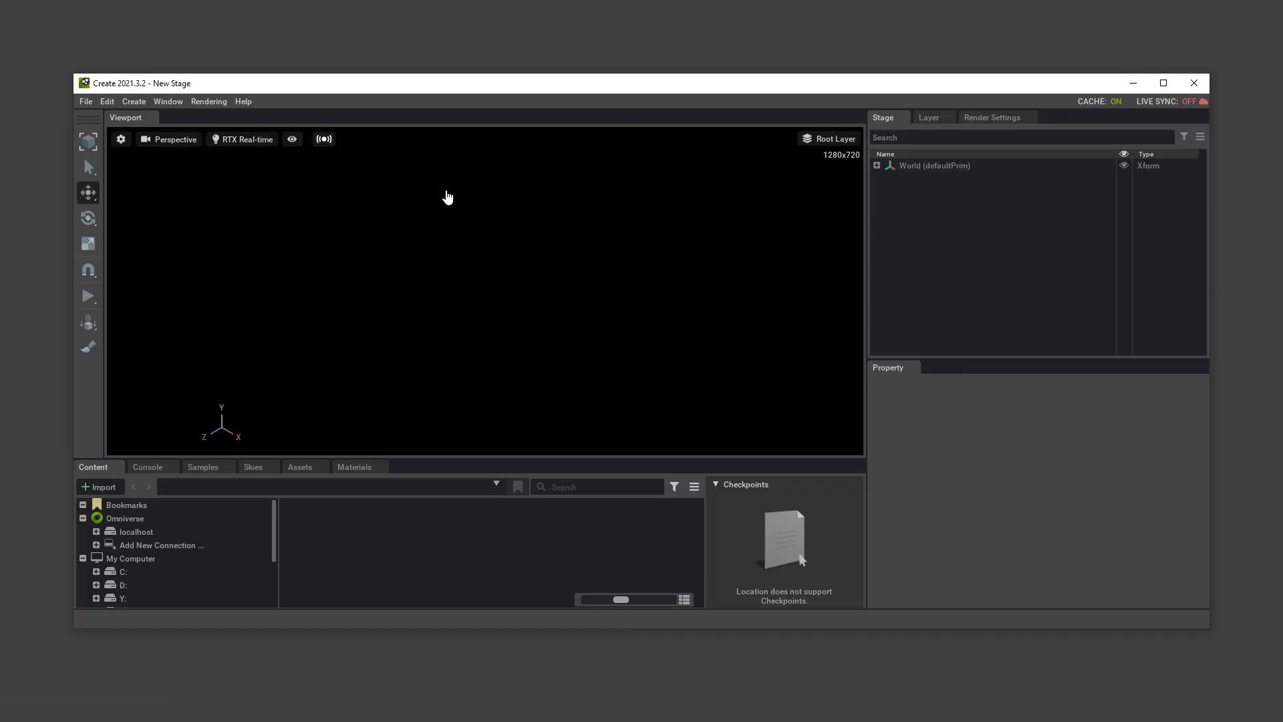
click(1163, 83)
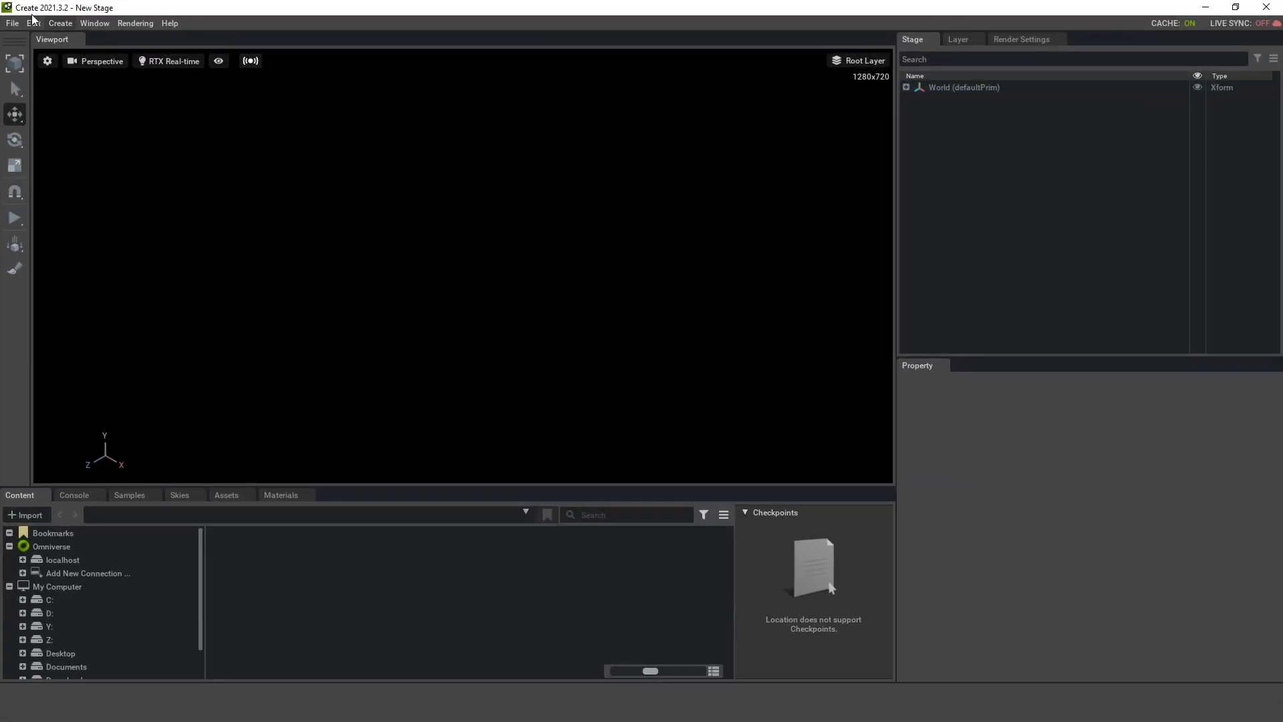
click(12, 22)
mouse_move(198, 58)
click(526, 56)
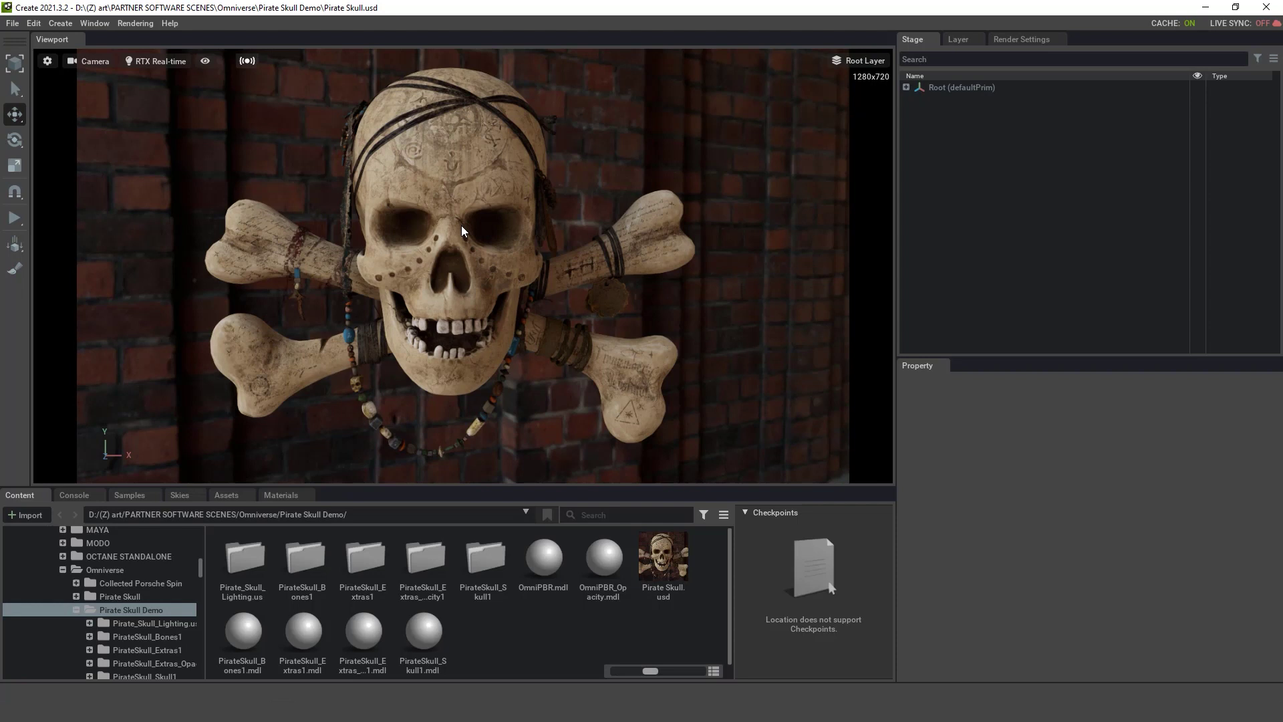
Set the viewport to RTX Path-Traced and delete the DomeLight under Root.
click(145, 64)
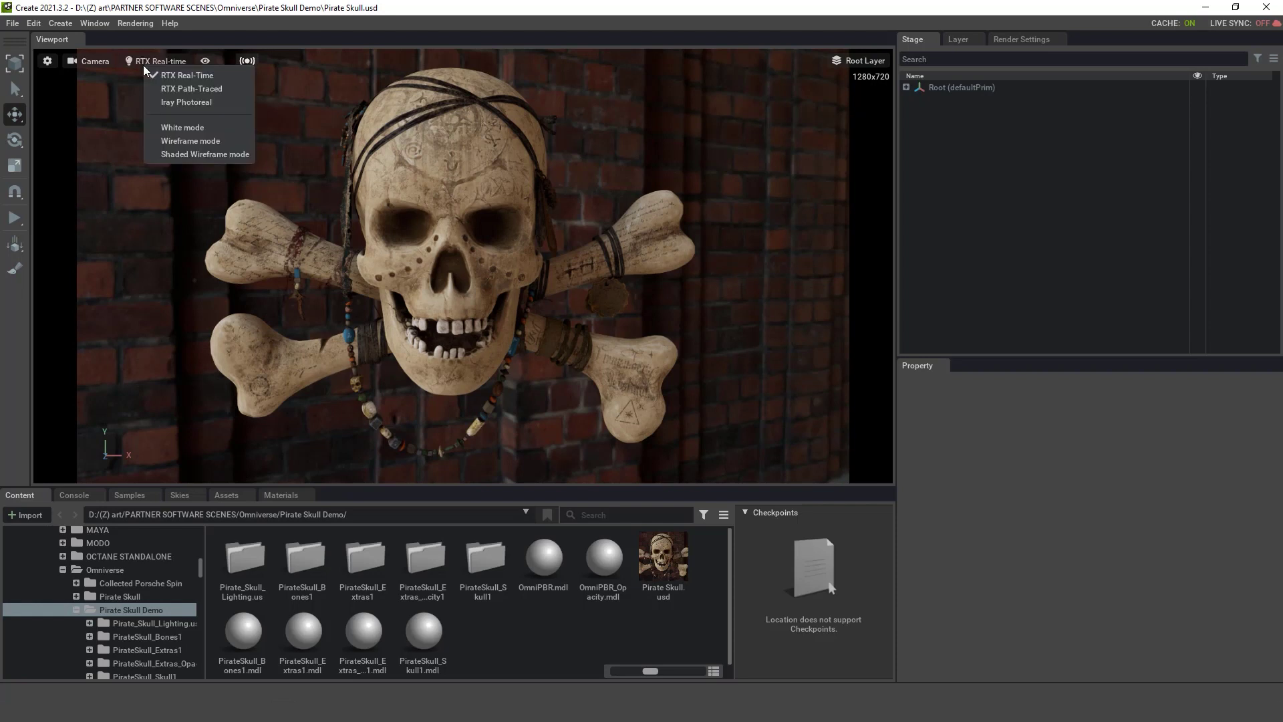
click(196, 89)
click(952, 161)
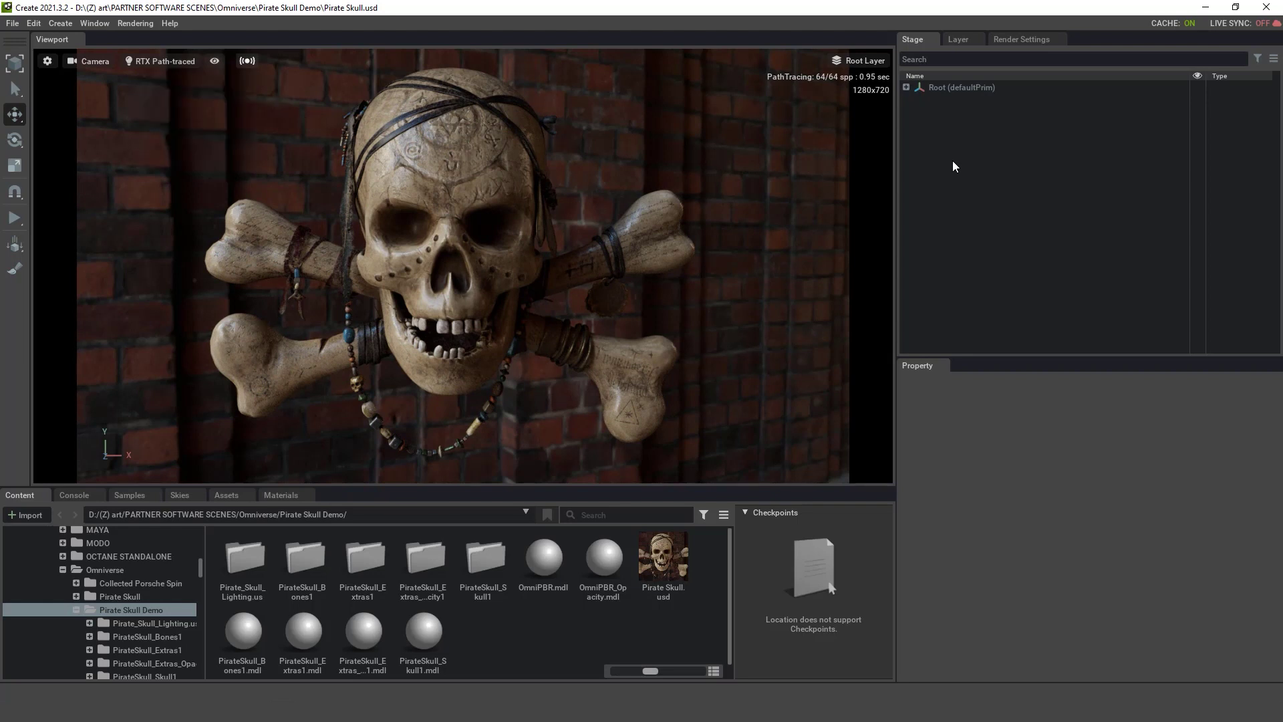
click(906, 87)
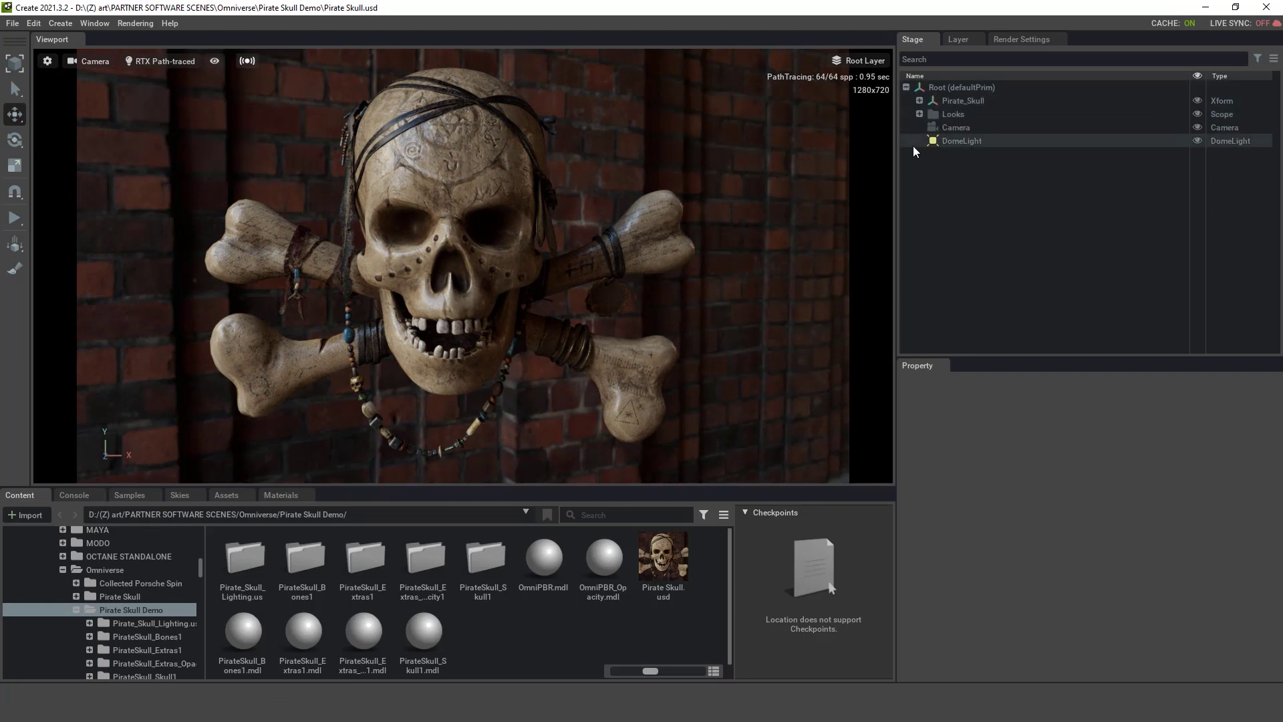
click(960, 142)
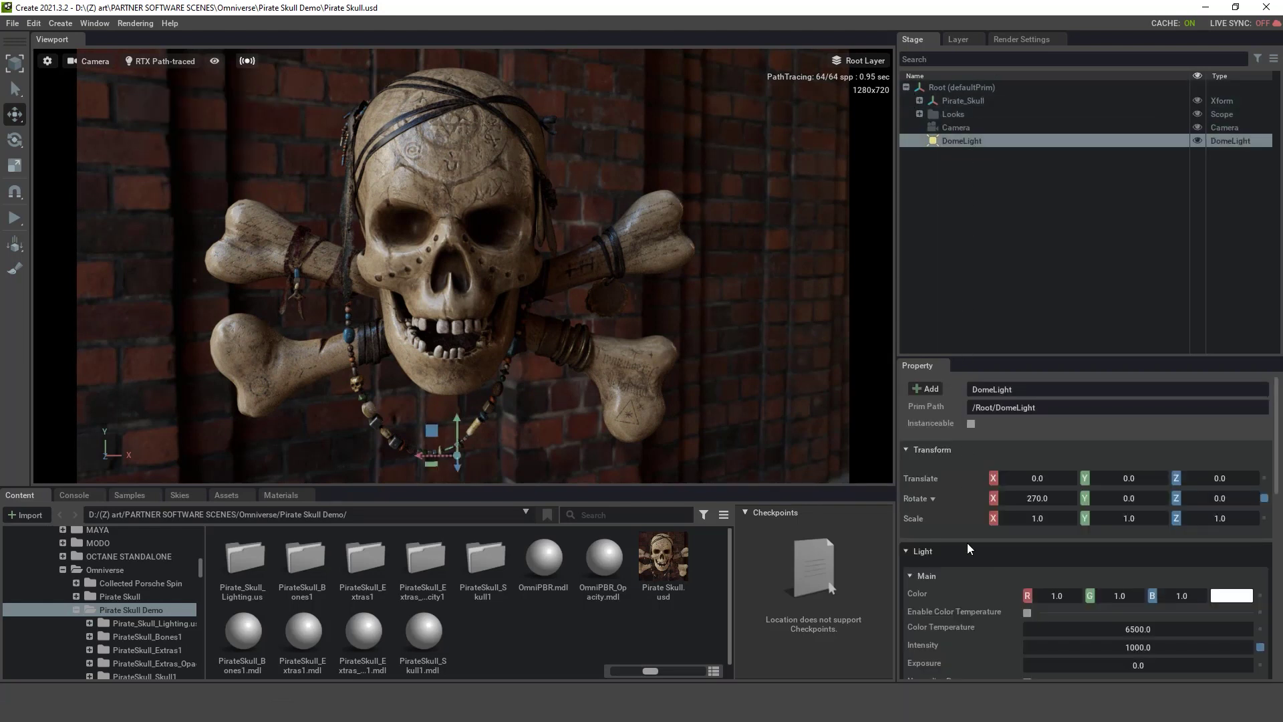
scroll(967, 543, down, 2)
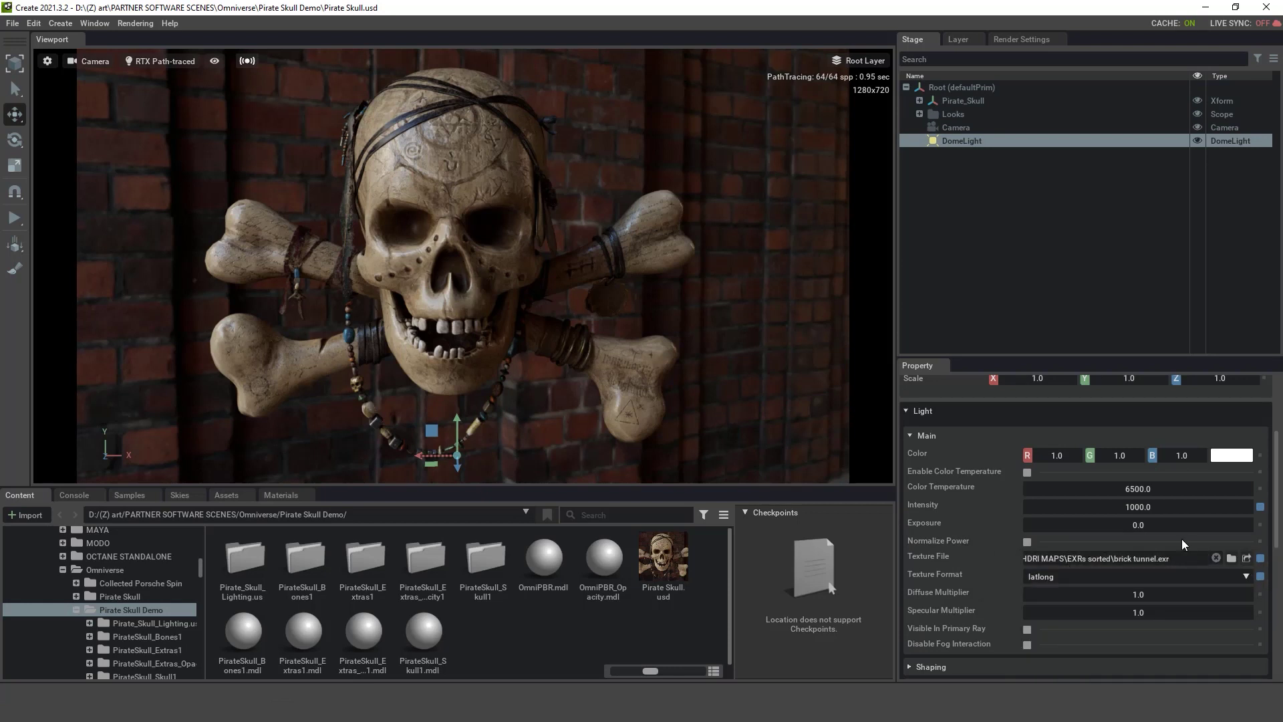
right_click(949, 143)
click(966, 241)
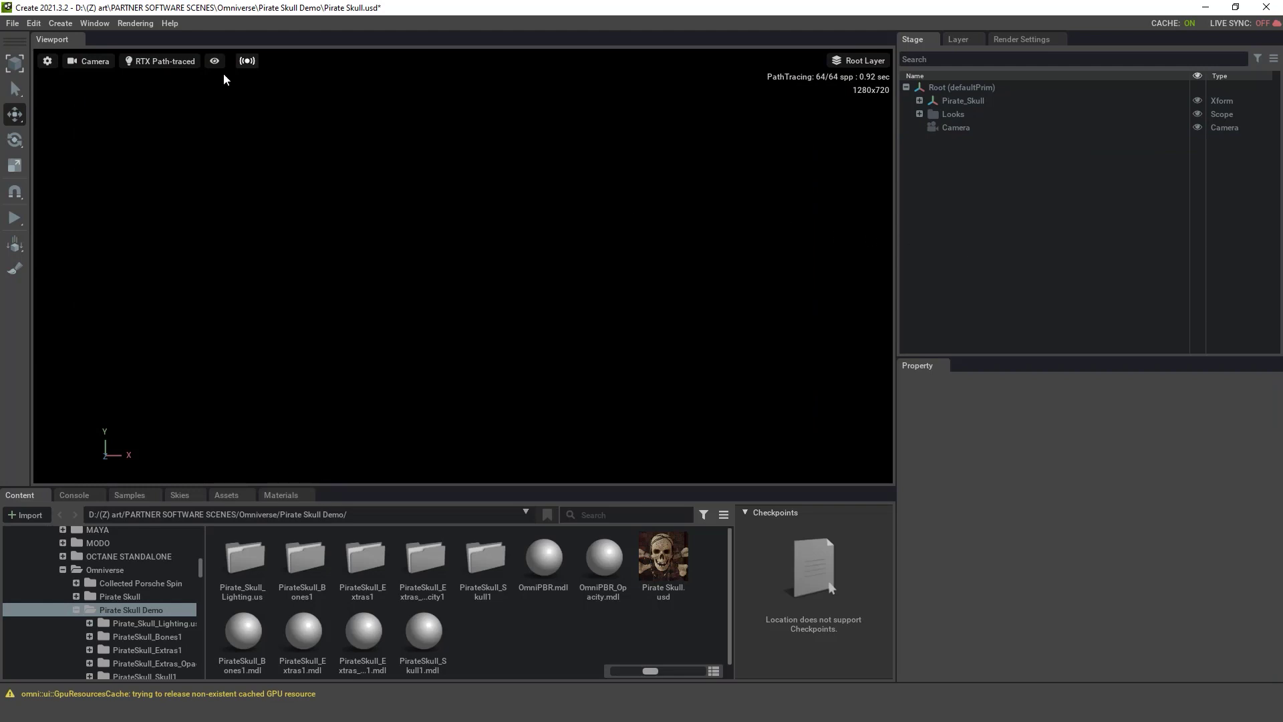
Open the HDR Light Studio panel from the Window menu, docked and enlarged below the Stage panel.
click(105, 22)
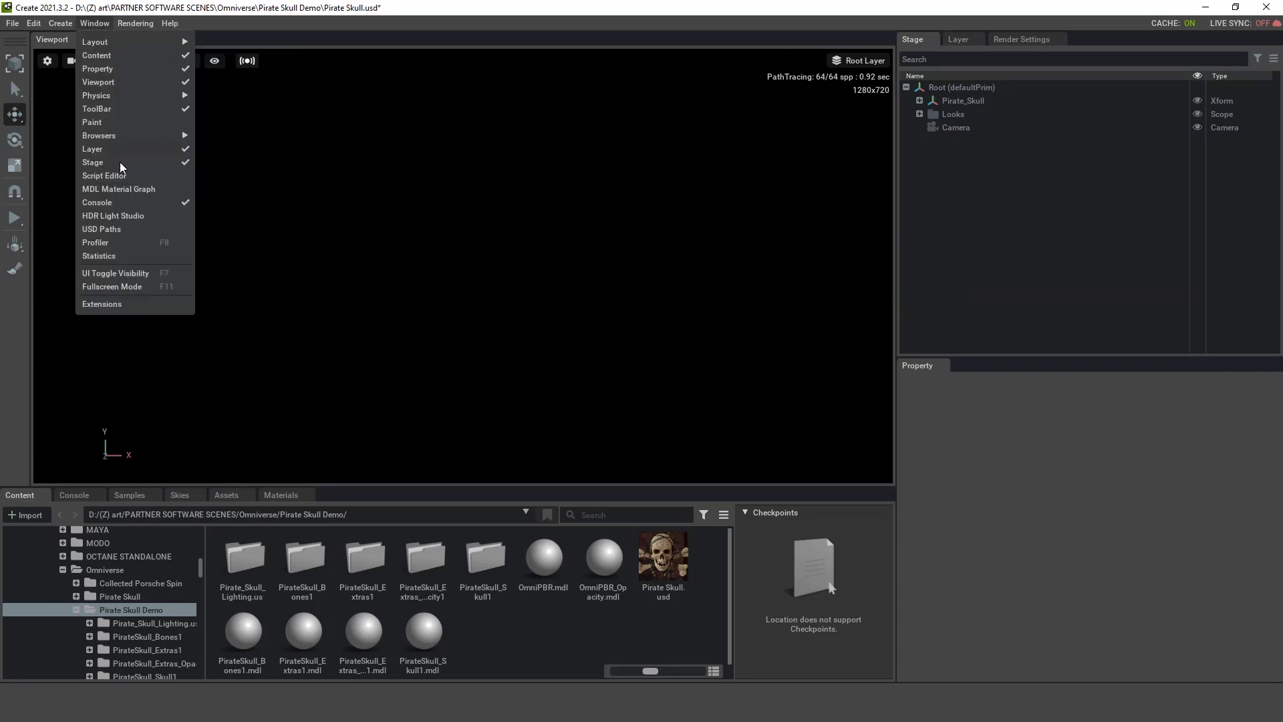
click(114, 216)
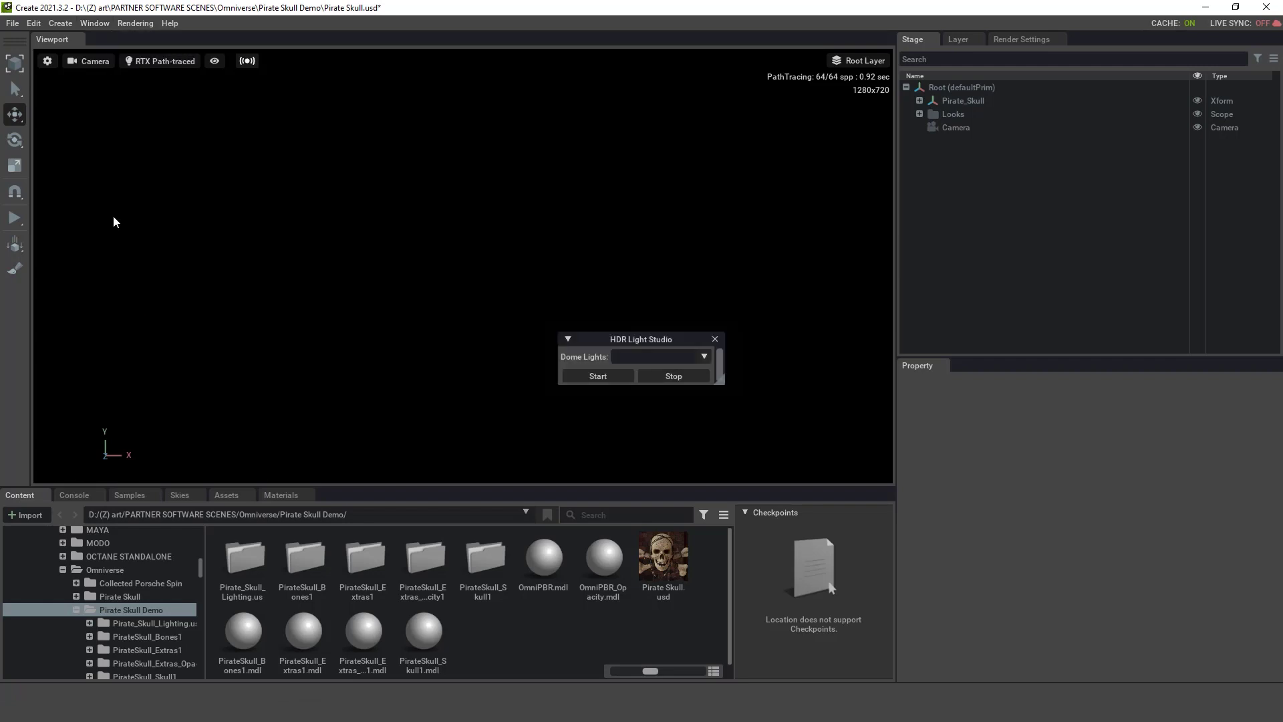
drag(628, 345, 1095, 234)
drag(1090, 304, 1088, 249)
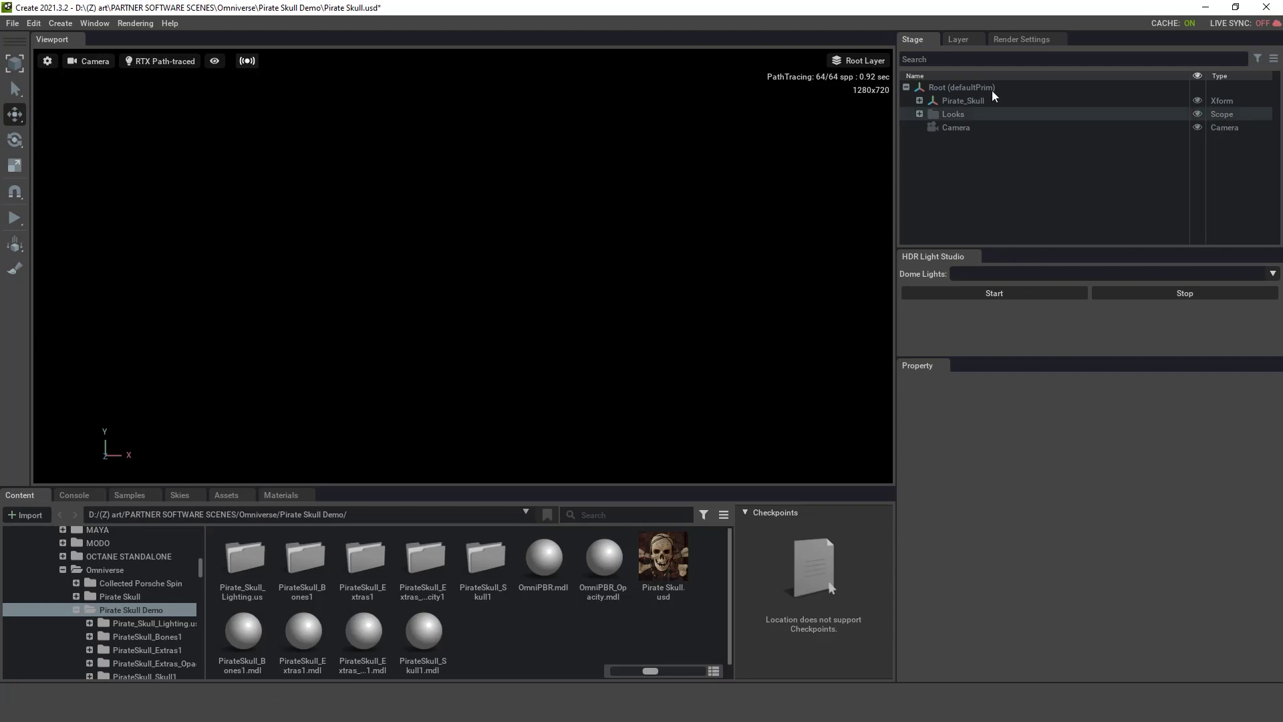
Save a new Skull_Lighting sublayer, transfer the root contents into it, and make it the authoring layer.
click(960, 38)
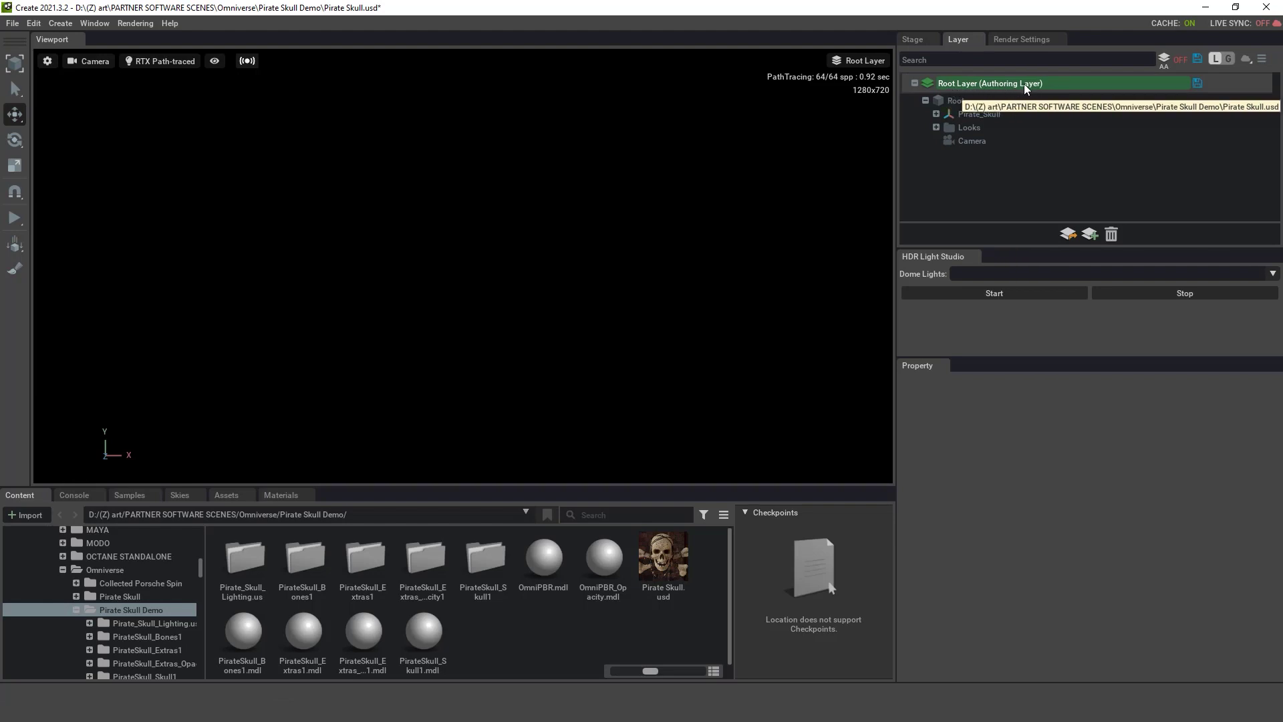
click(1087, 240)
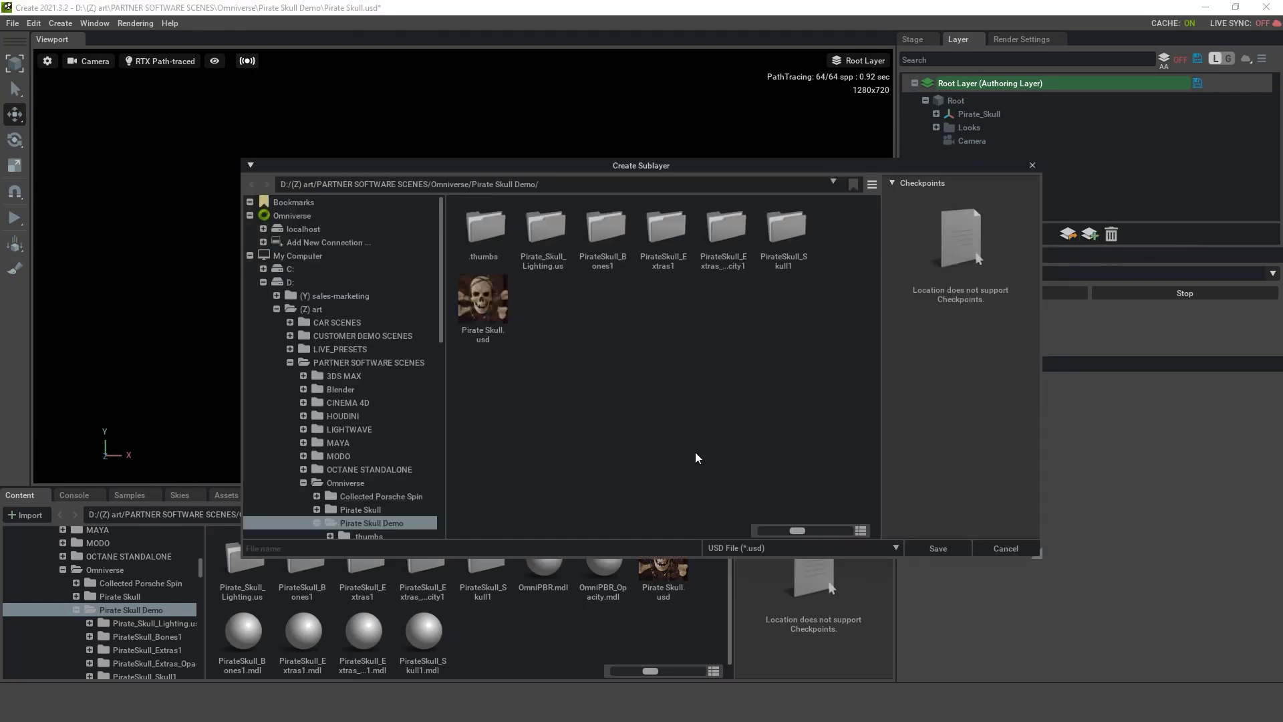
click(519, 546)
text(Sku)
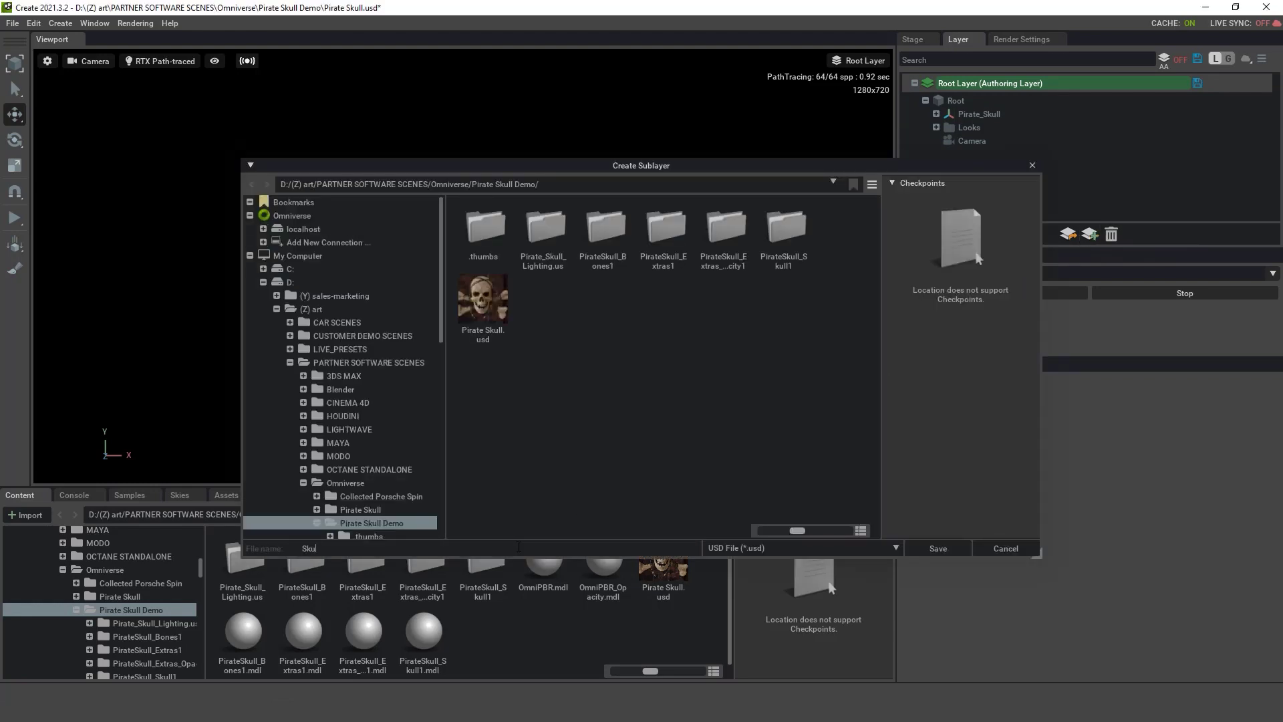
text(ll_Lighting)
click(931, 549)
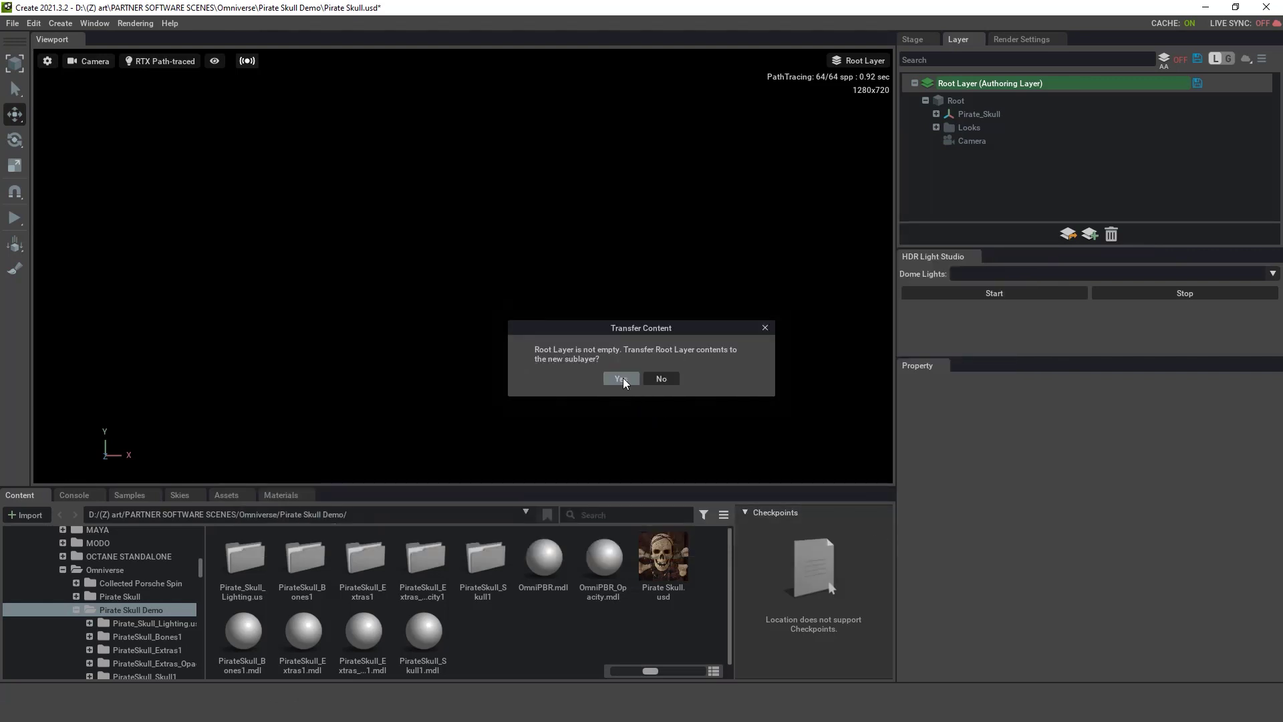
click(621, 378)
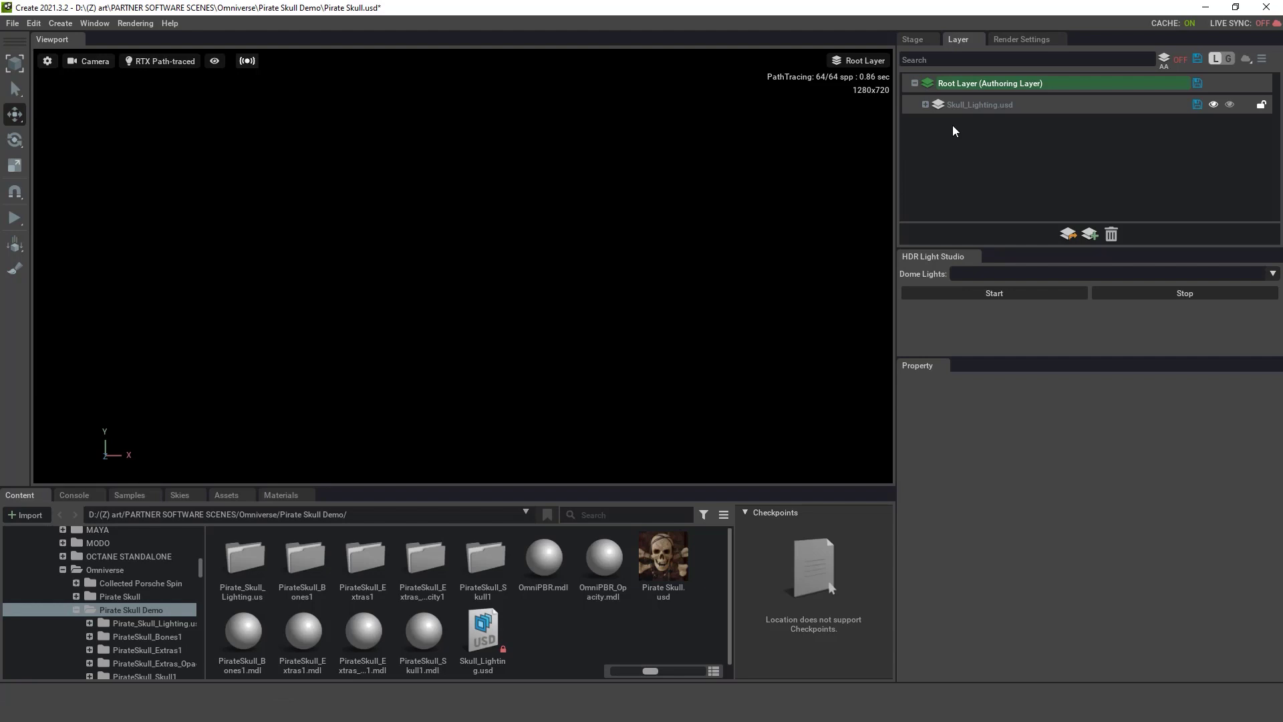
double_click(963, 111)
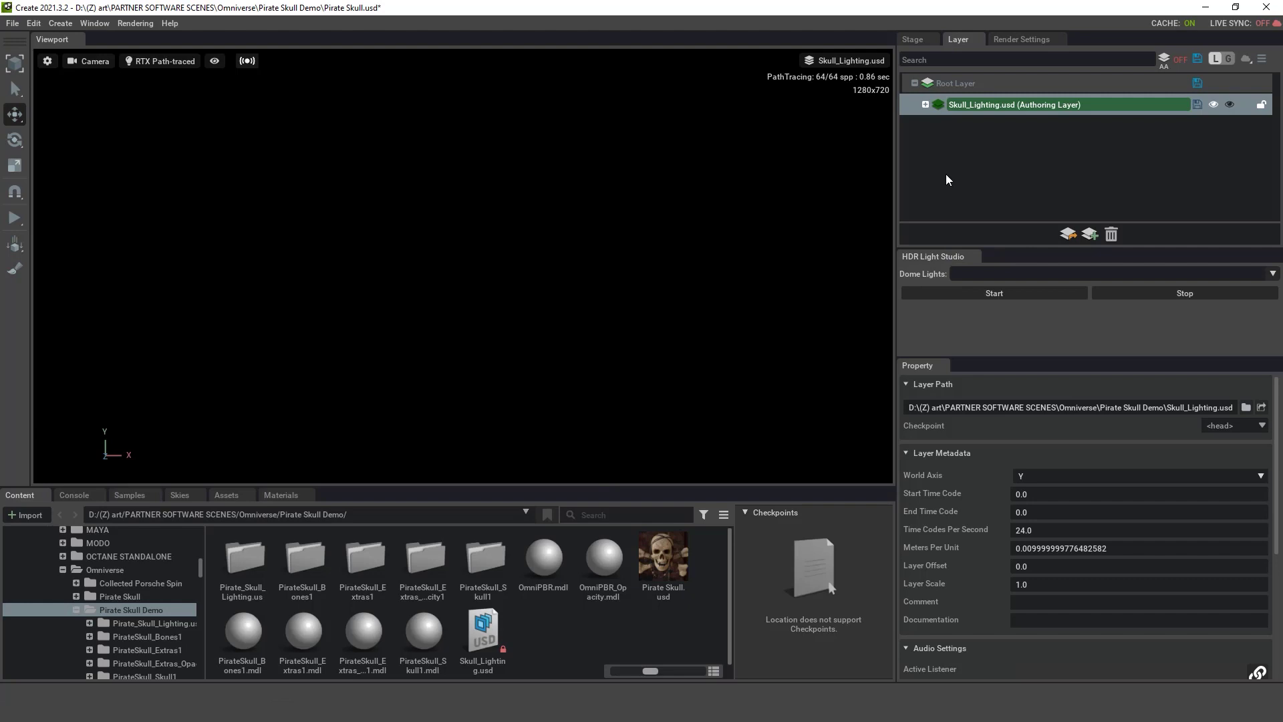
Expand Skull_Lighting and add a Dome Light through Create > Light > Dome Light.
click(926, 105)
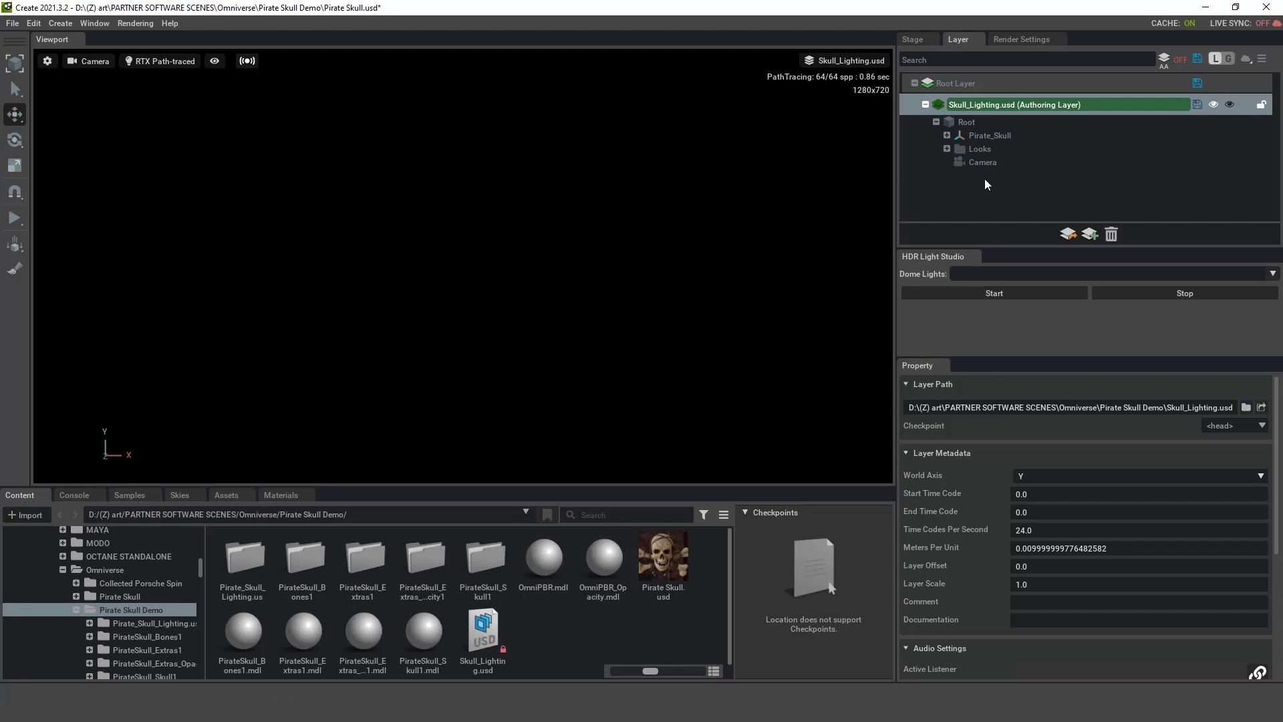
click(59, 25)
mouse_move(64, 67)
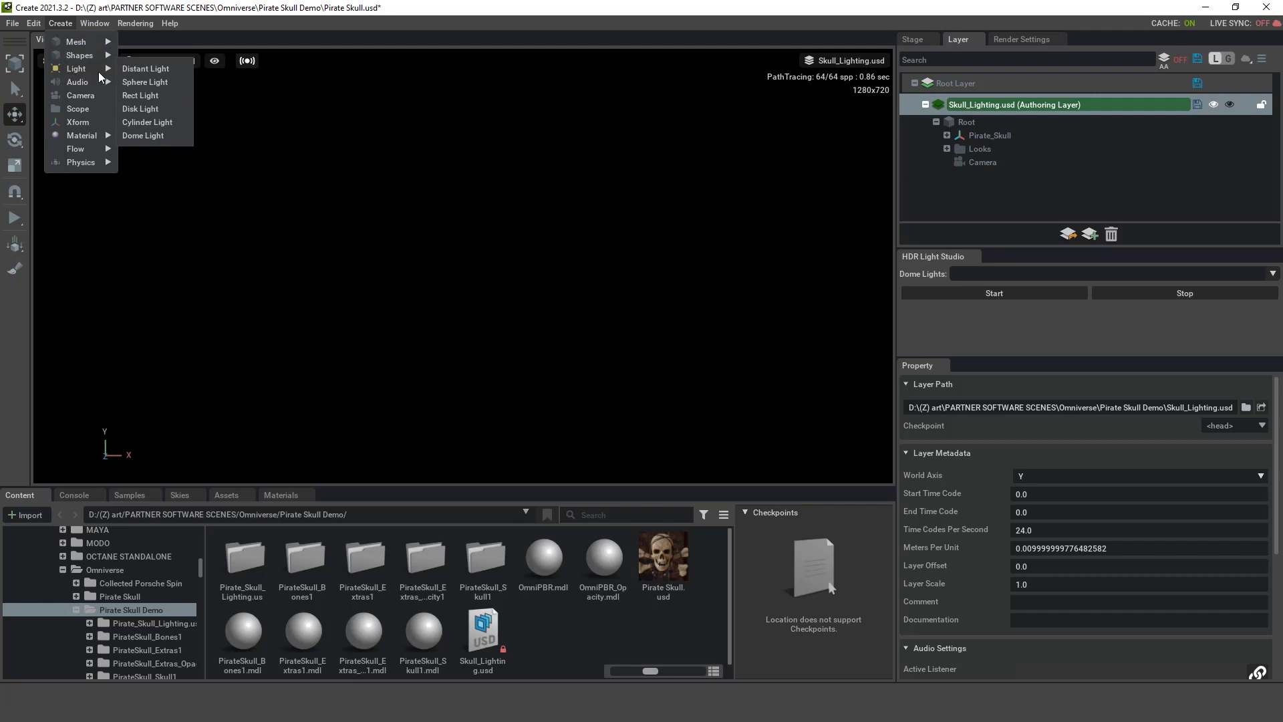
click(155, 137)
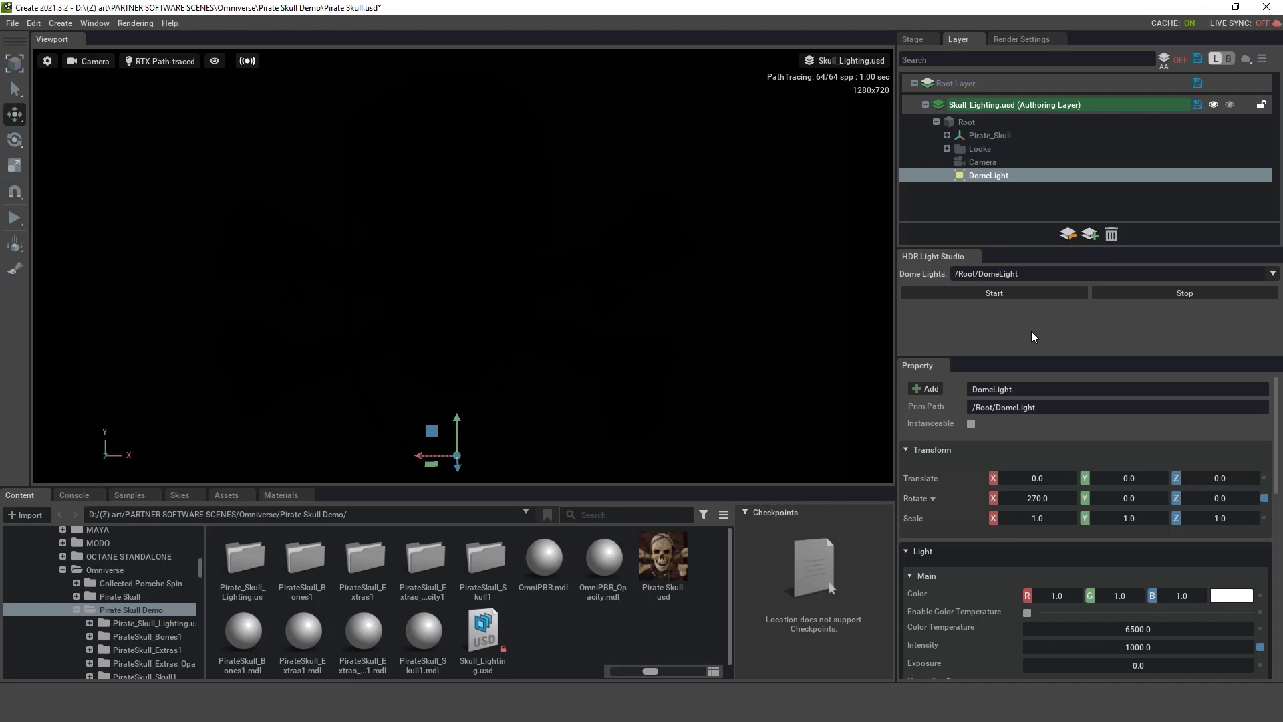
Start HDR Light Studio from the Omniverse panel, linked to /Root/DomeLight.
click(997, 298)
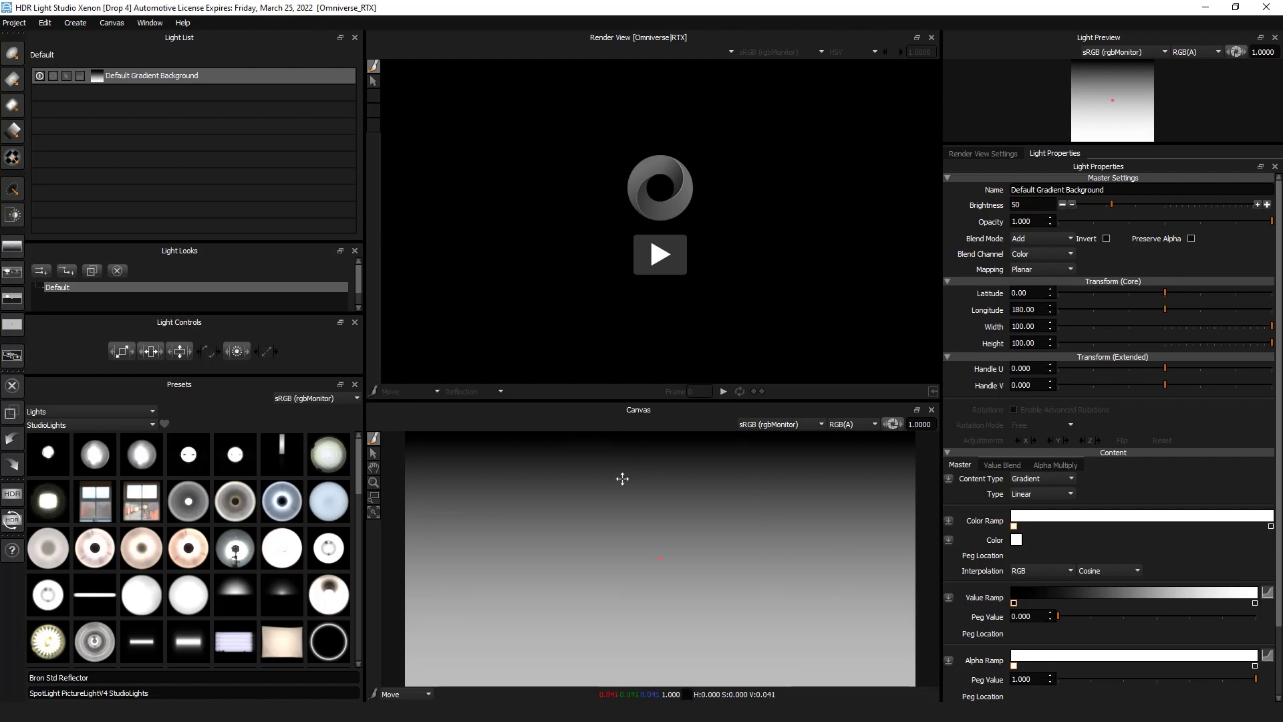
Minimize HDR Light Studio and review the DomeLight's Light properties in Omniverse Create.
click(1204, 8)
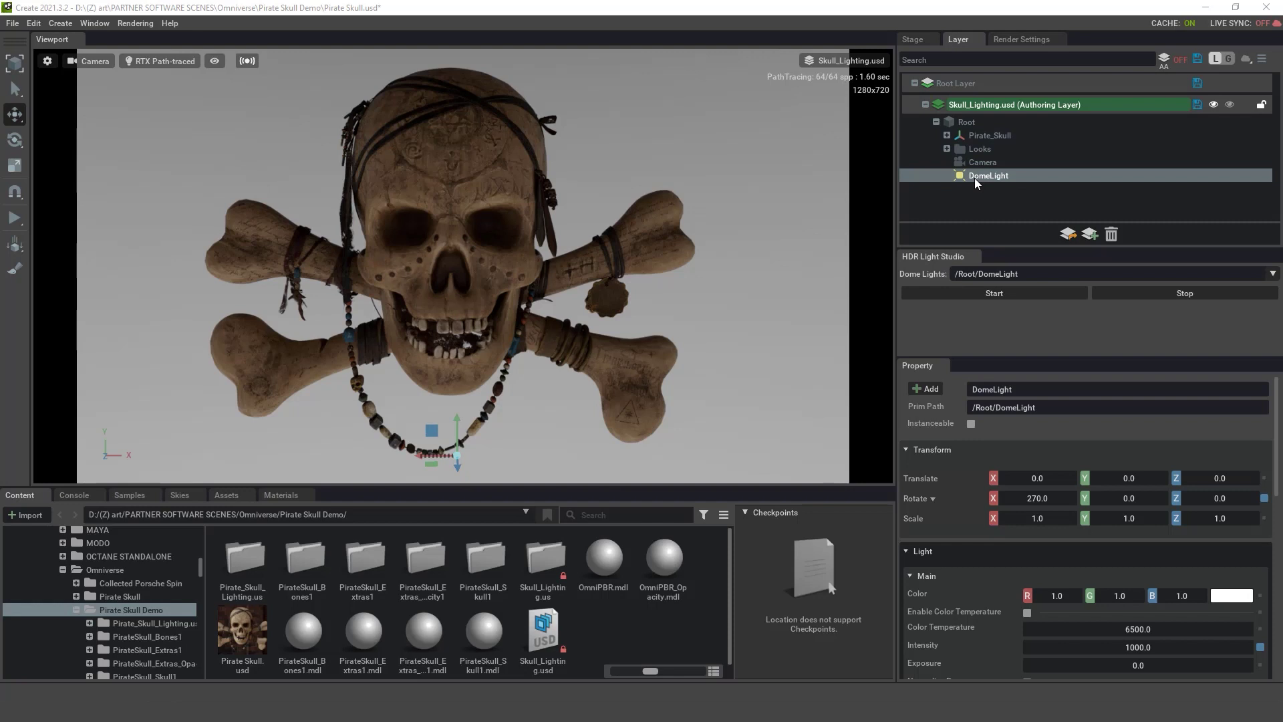
scroll(950, 457, down, 3)
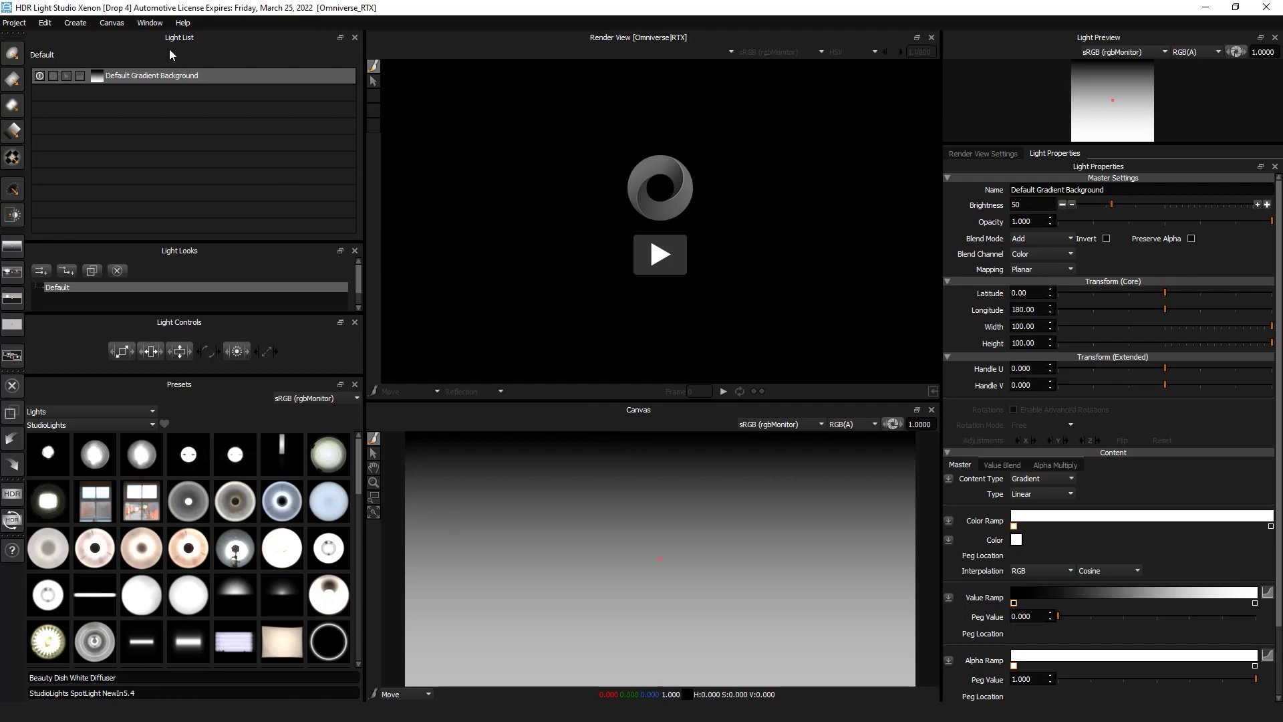
Load the Default > Omniverse window layout in HDR Light Studio.
click(150, 23)
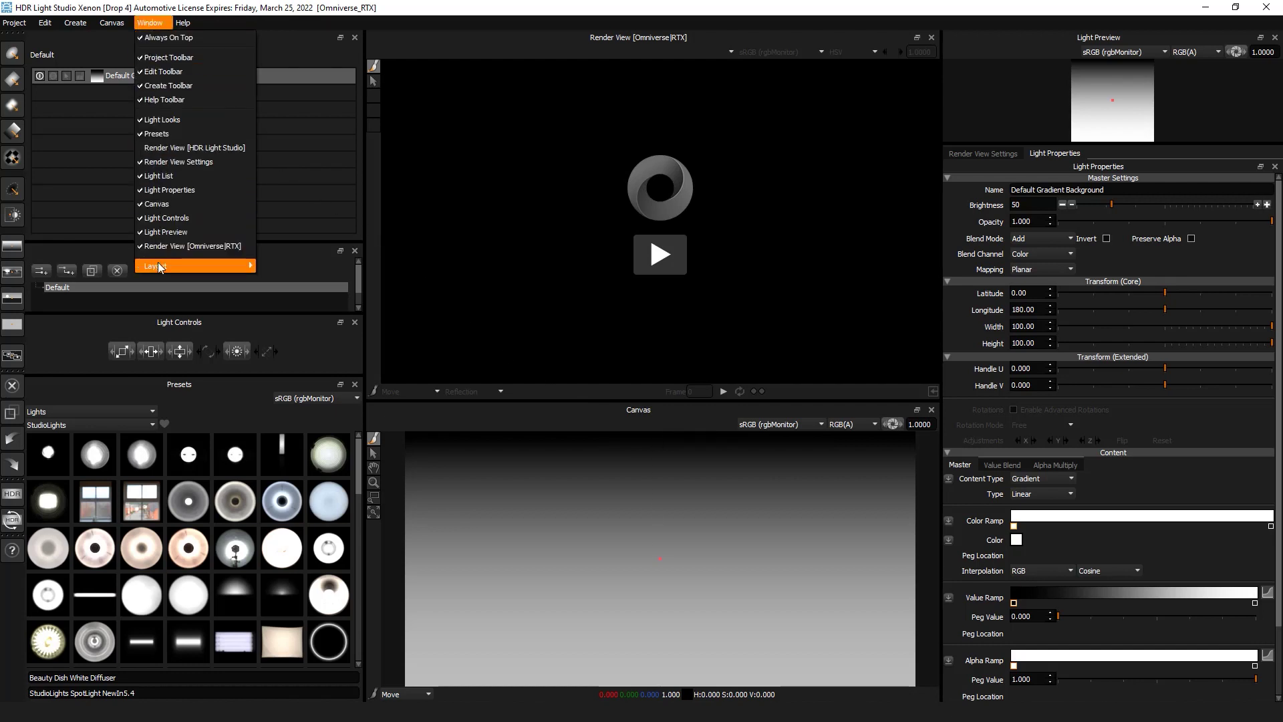
mouse_move(158, 264)
mouse_move(273, 266)
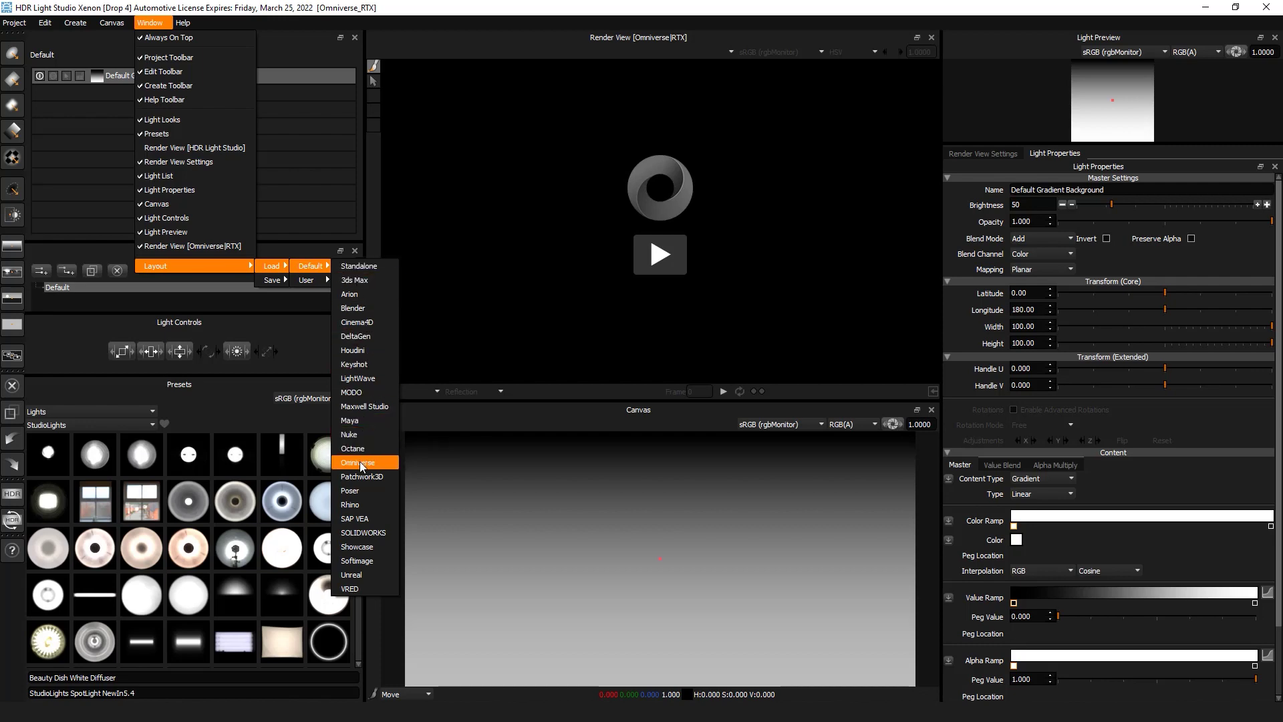
click(360, 463)
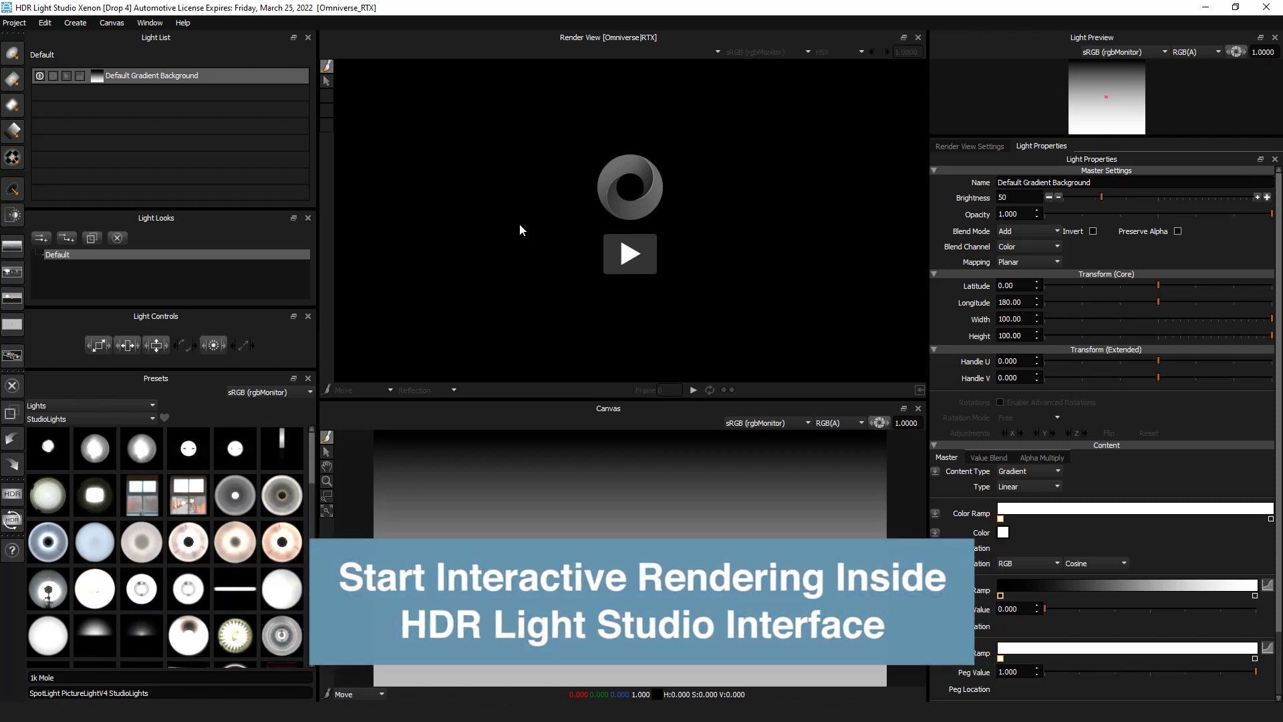
Start the Render View's interactive render and change its colour space from sRGB to None.
click(623, 252)
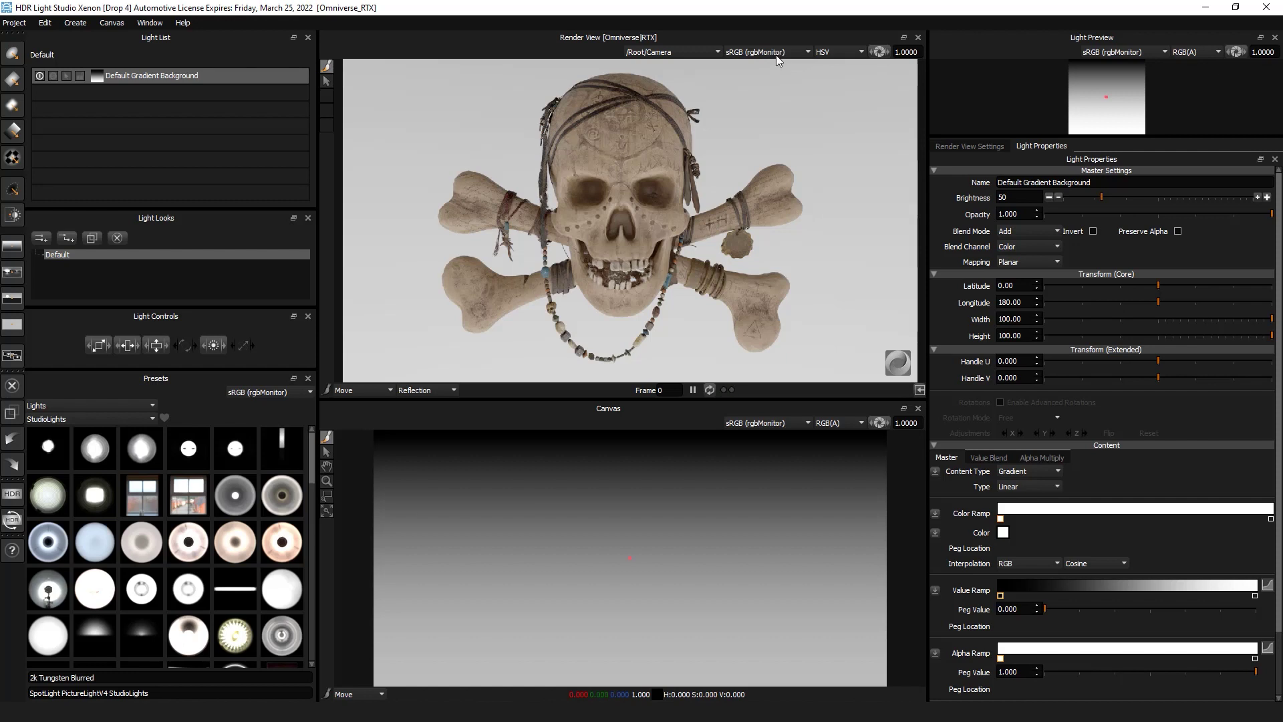
click(777, 53)
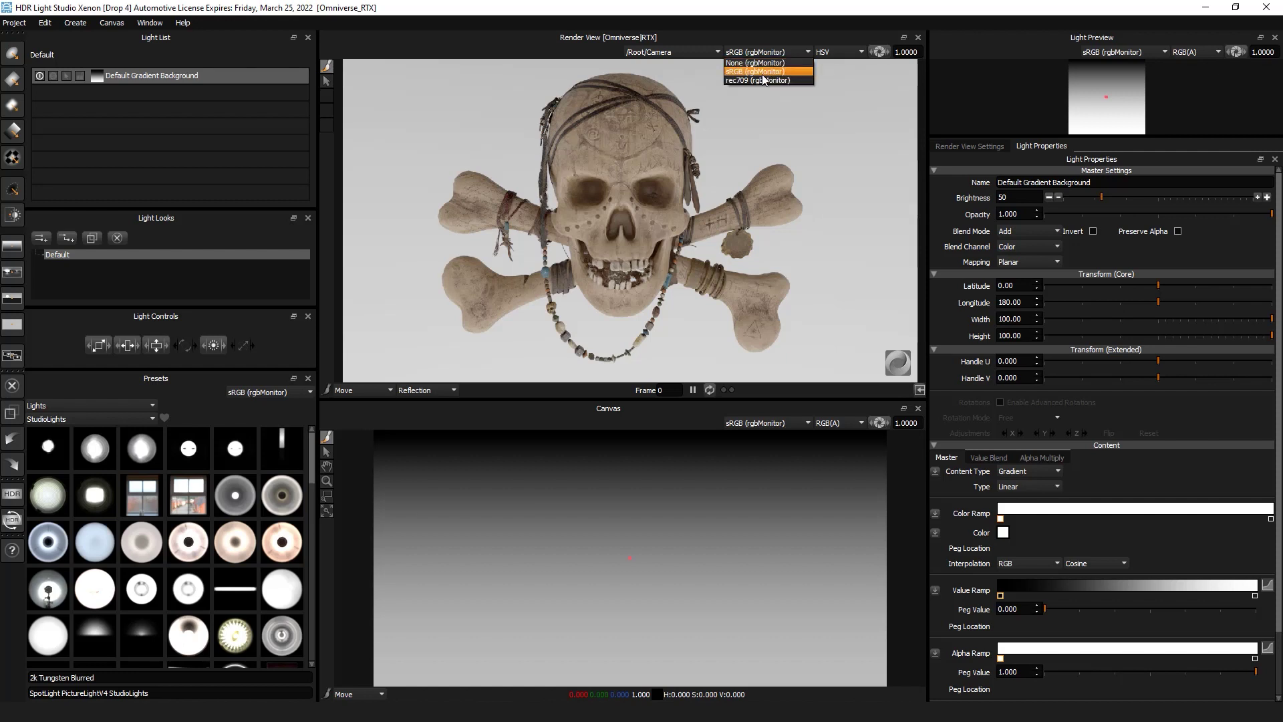
click(738, 63)
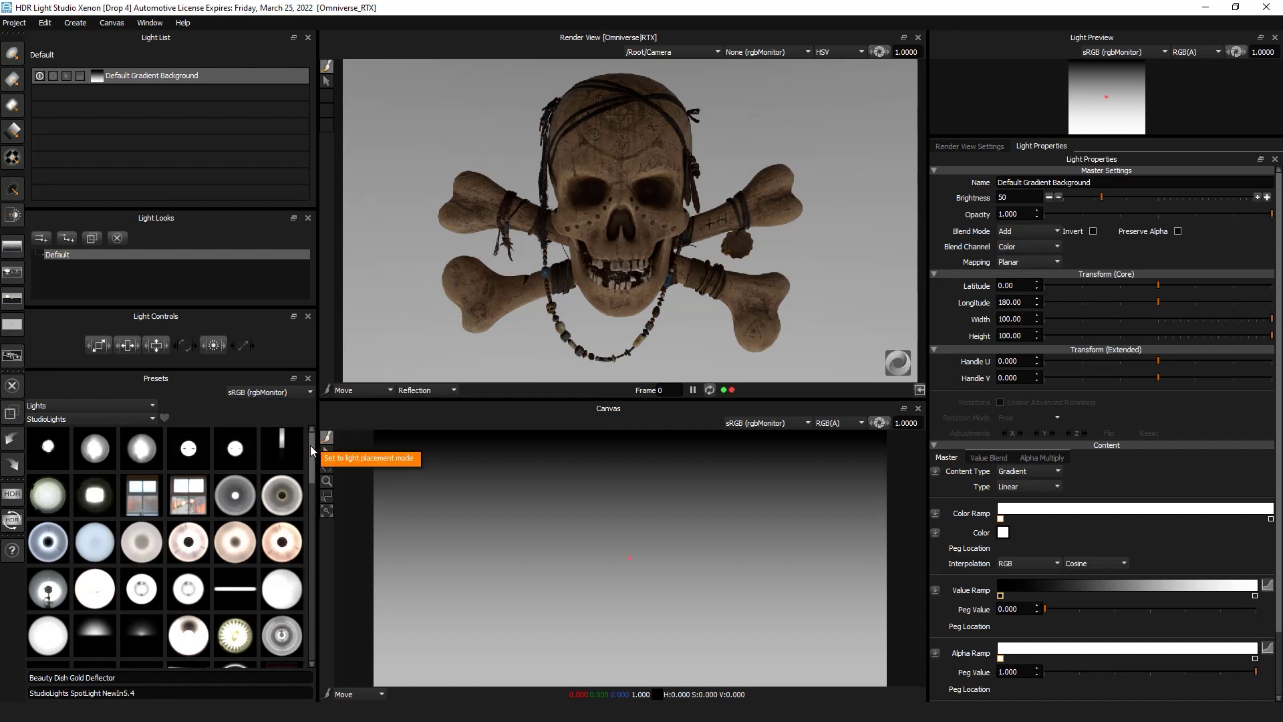
Add a Large Rect Softbox preset to the lighting design at brightness 1067.
scroll(307, 495, down, 5)
scroll(307, 506, up, 1)
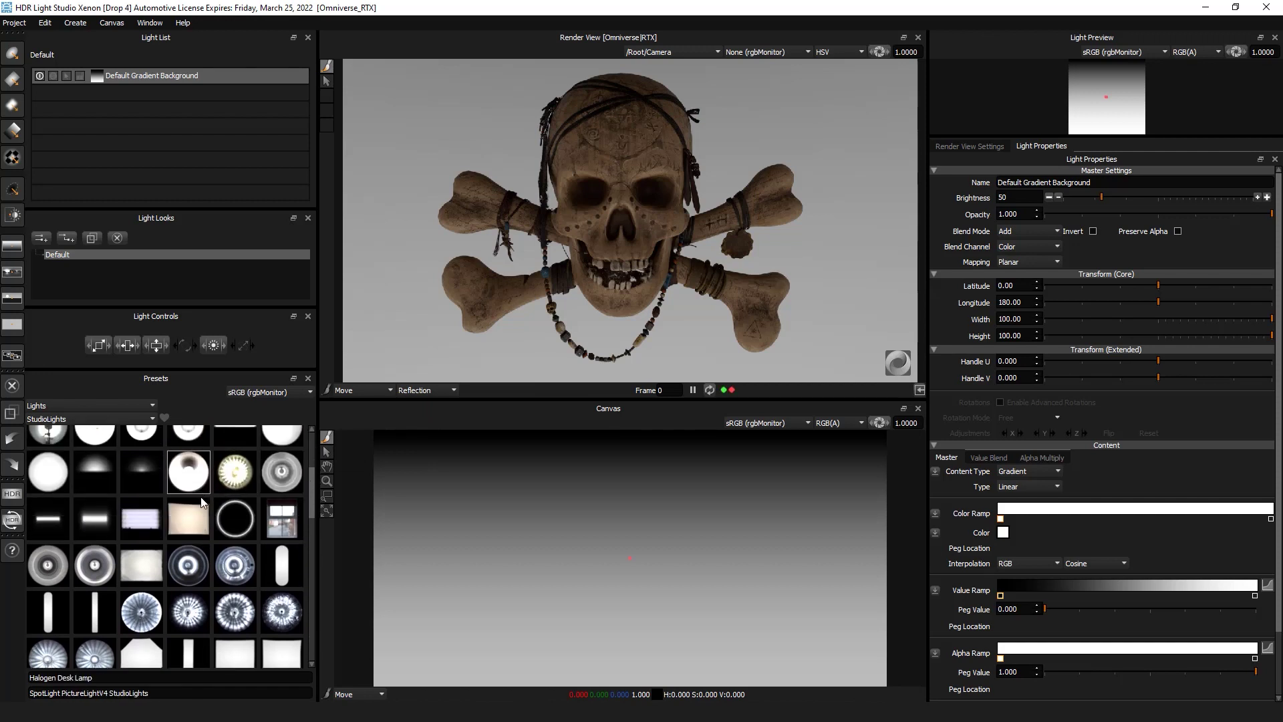
drag(235, 471, 673, 227)
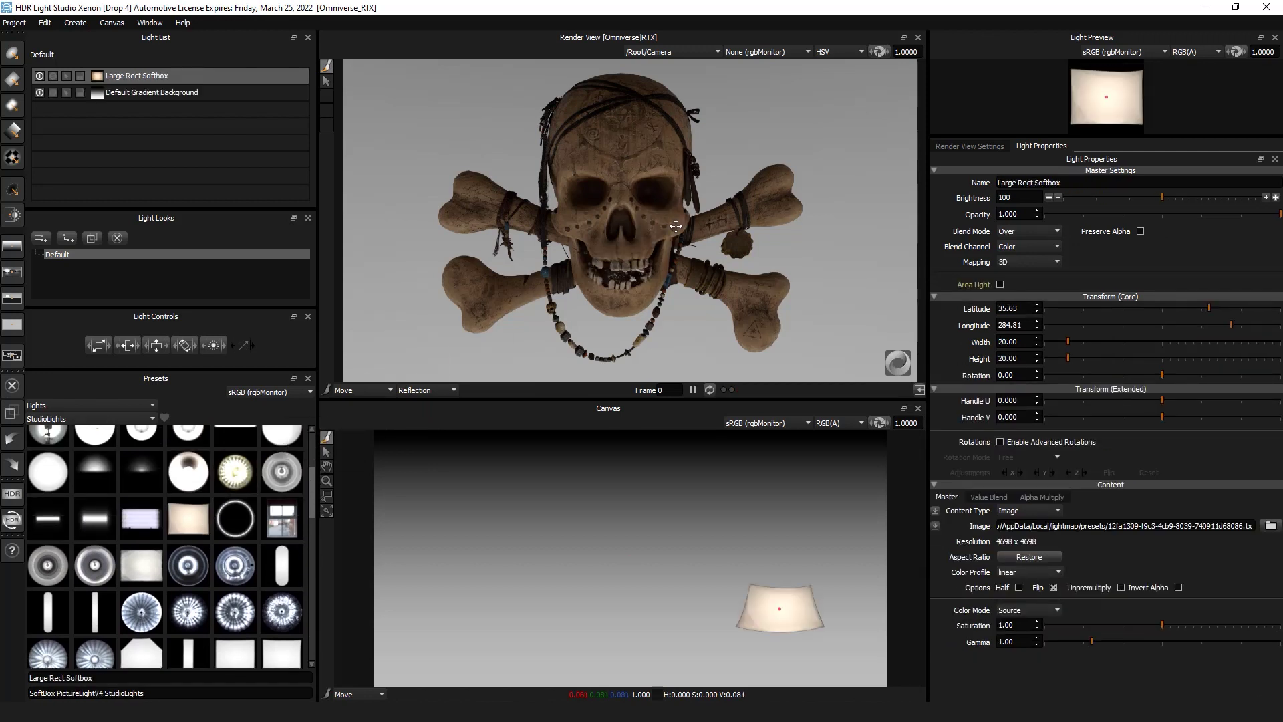
click(1276, 198)
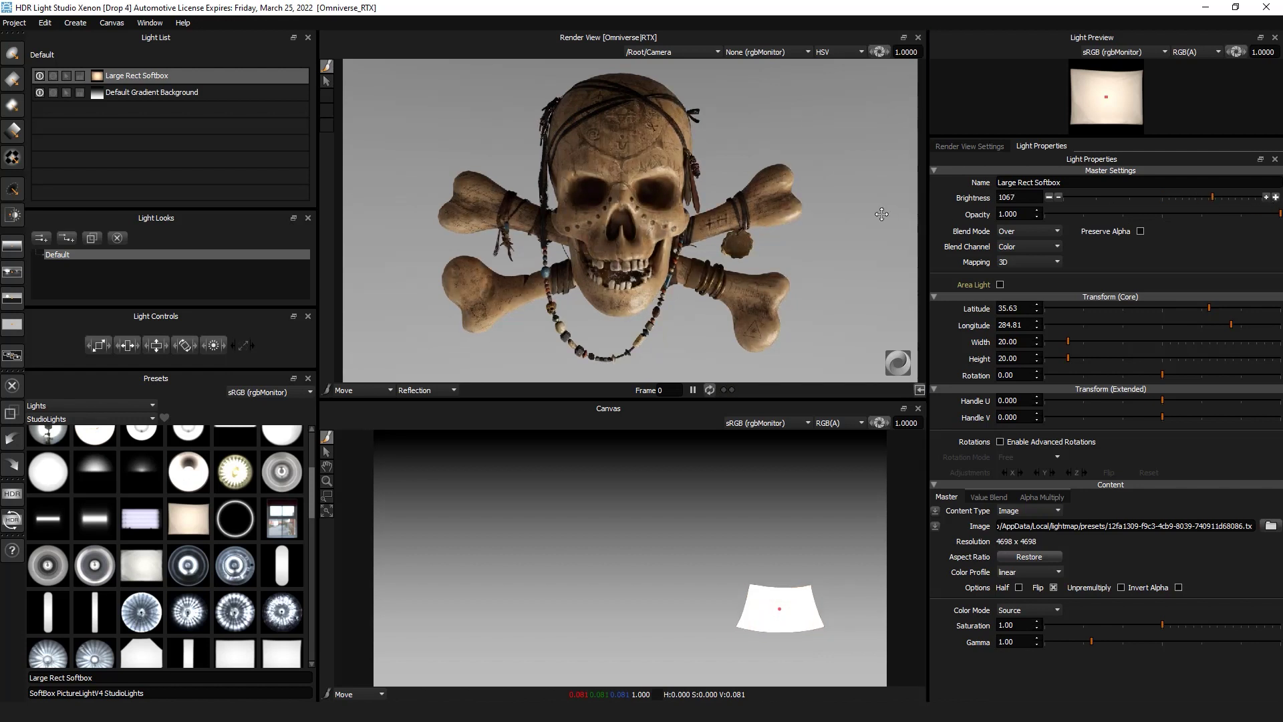
Place the softbox by picking a spot on the skull and make it an area light.
click(676, 111)
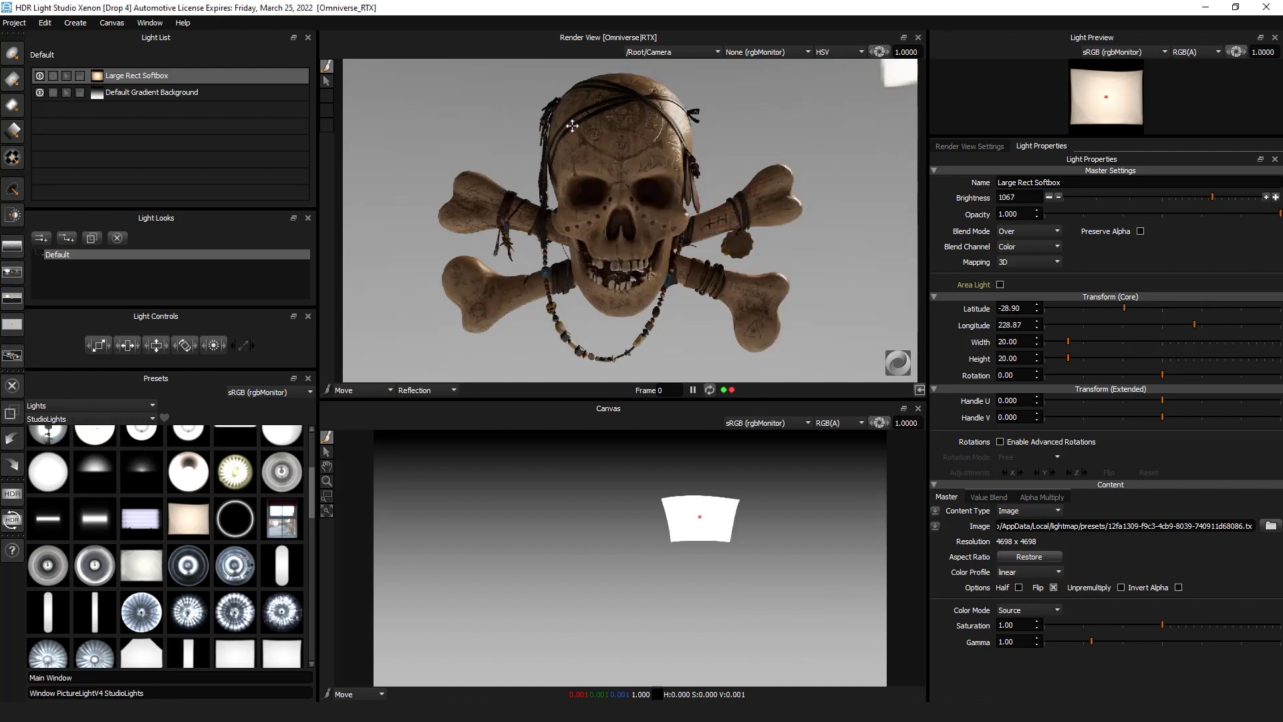
click(572, 204)
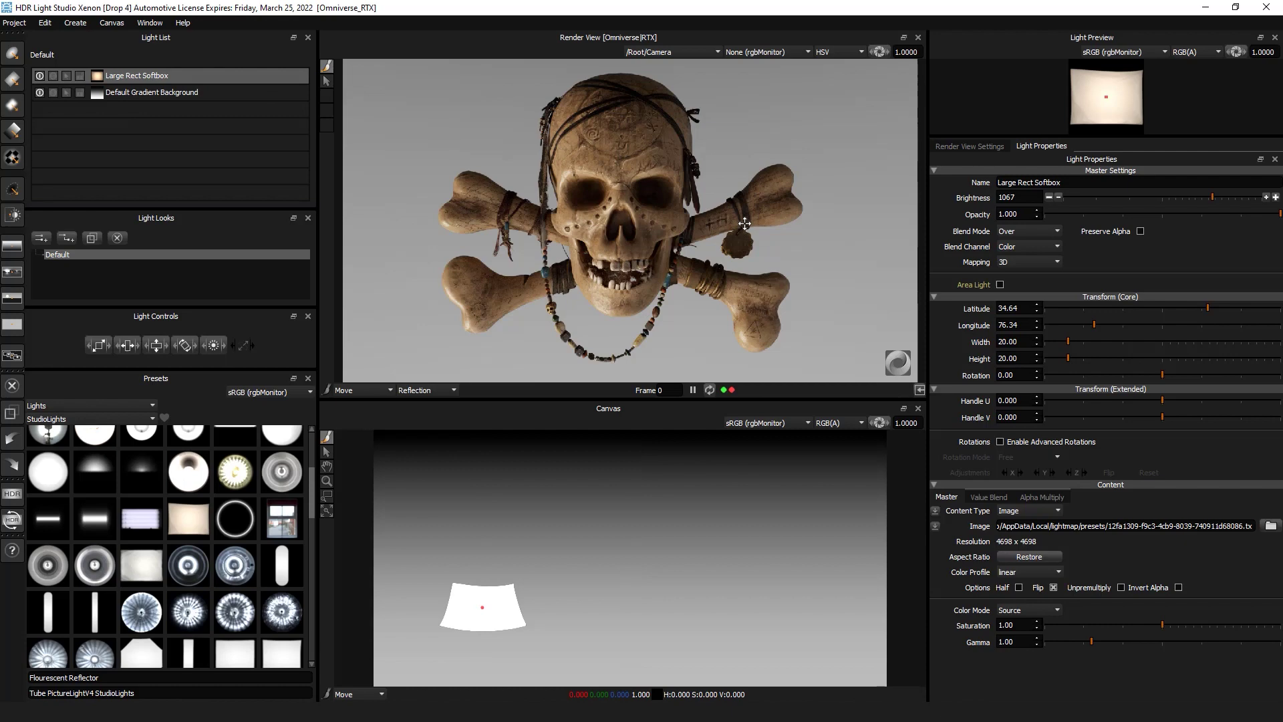
click(999, 285)
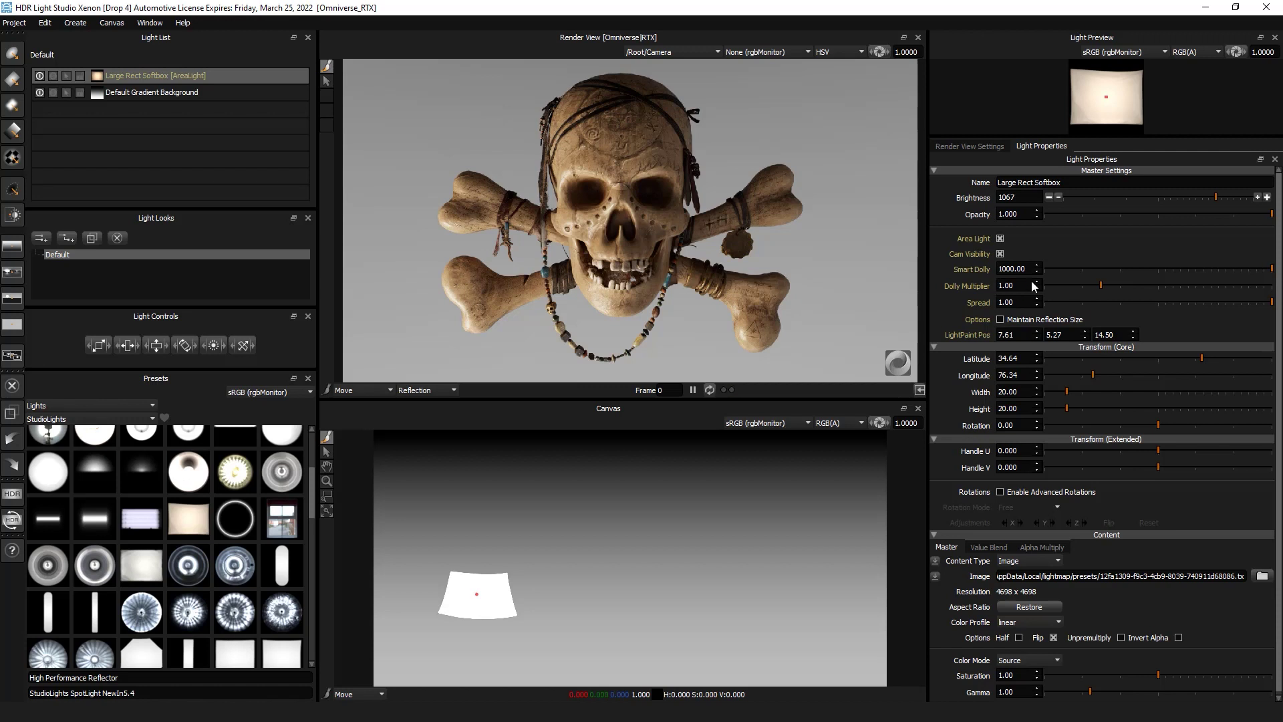
Lower the softbox's Smart Dolly from 1000 to 111.47 so the area light sits beside the skull.
drag(1272, 268, 1166, 264)
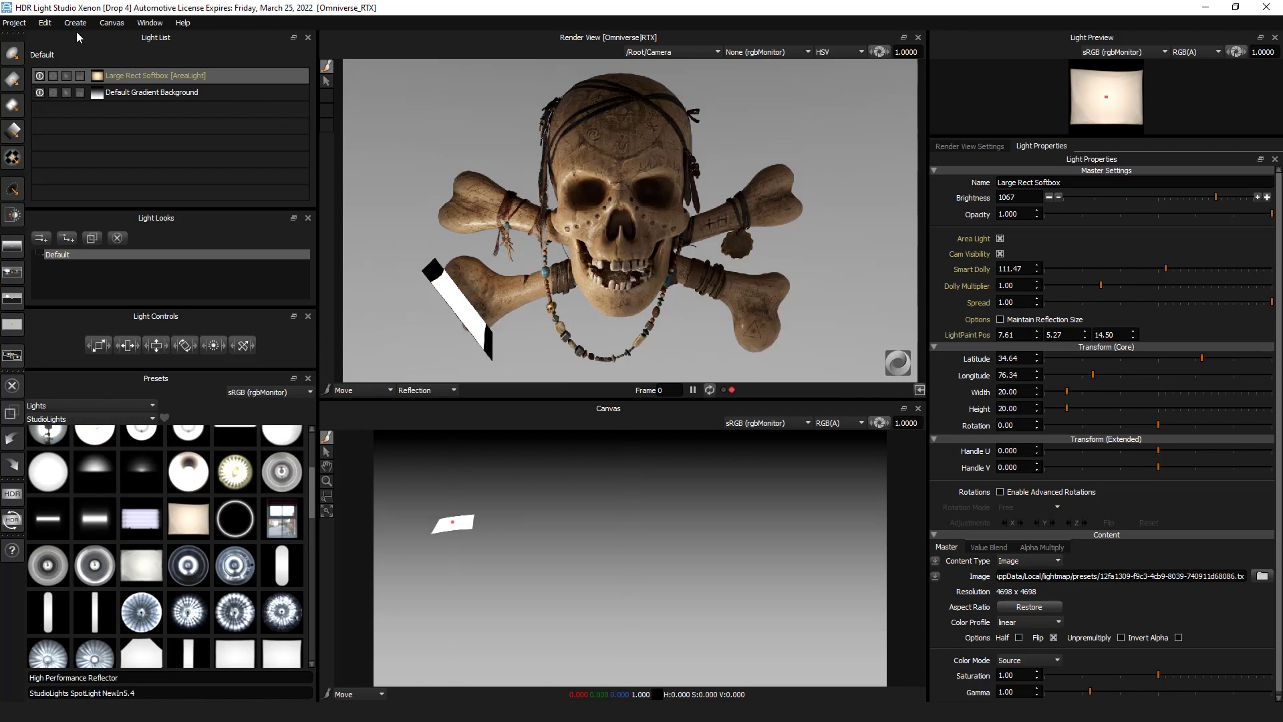
click(47, 23)
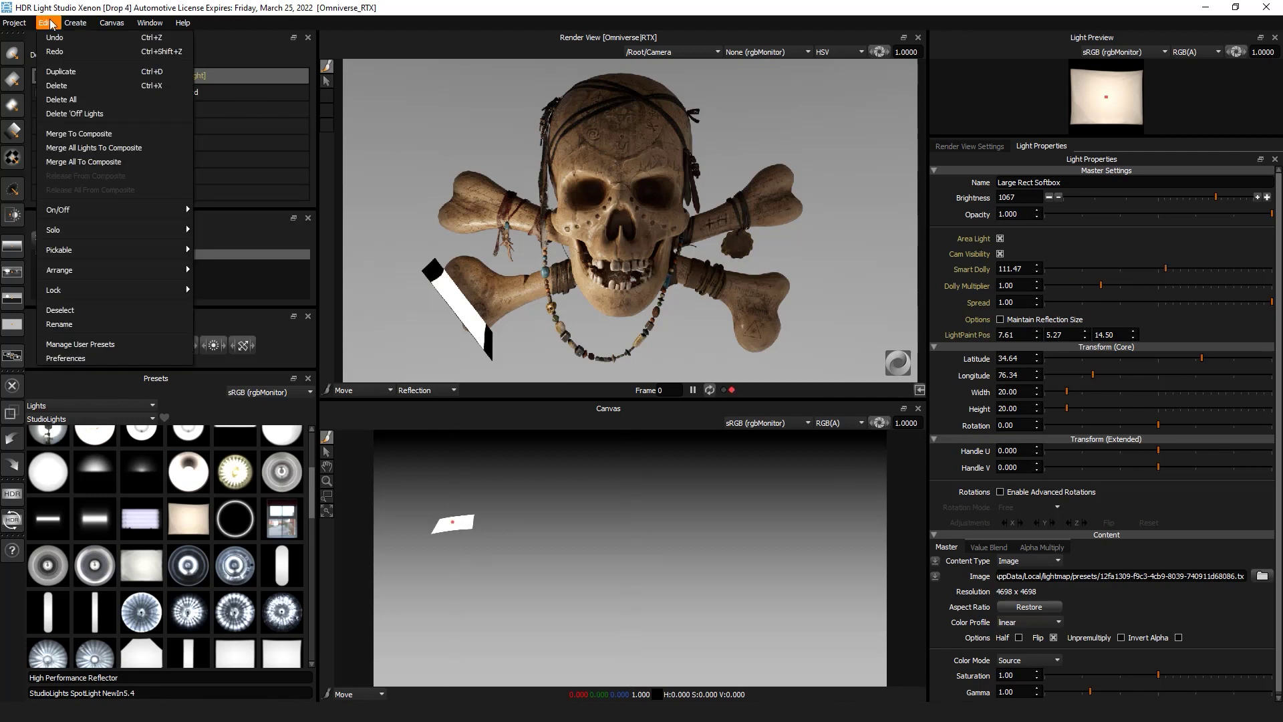
click(65, 358)
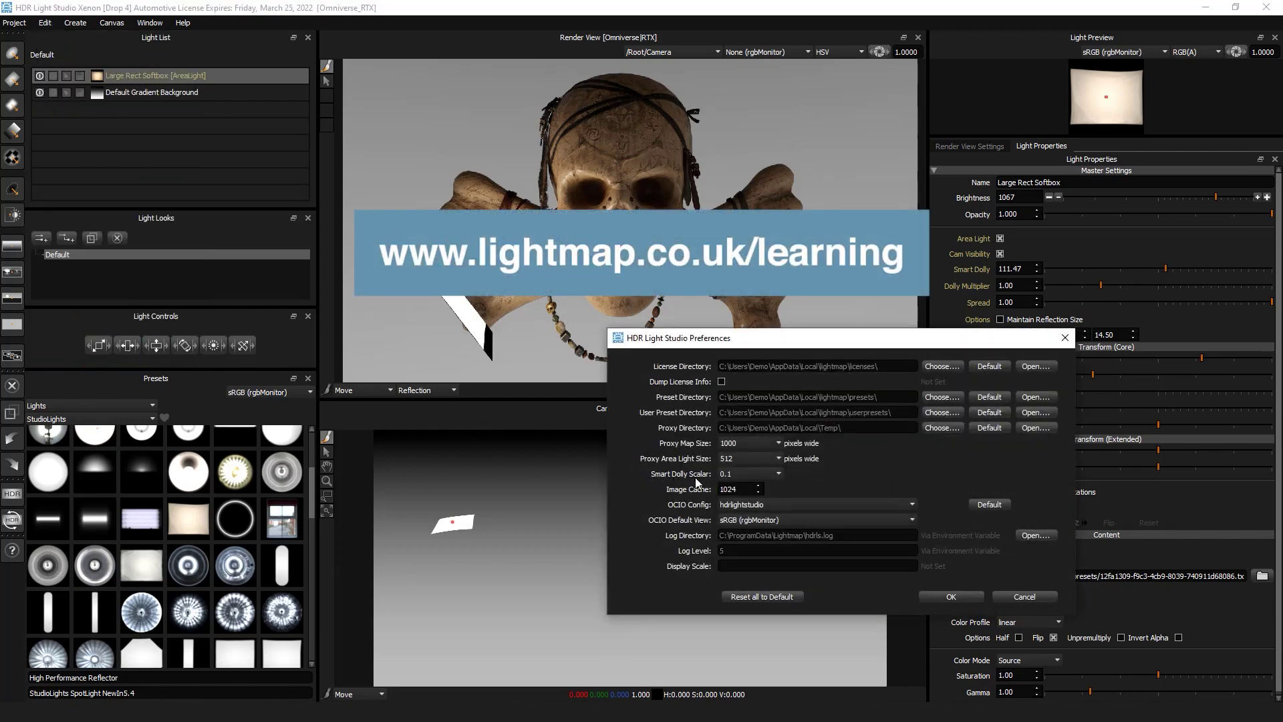
click(1014, 598)
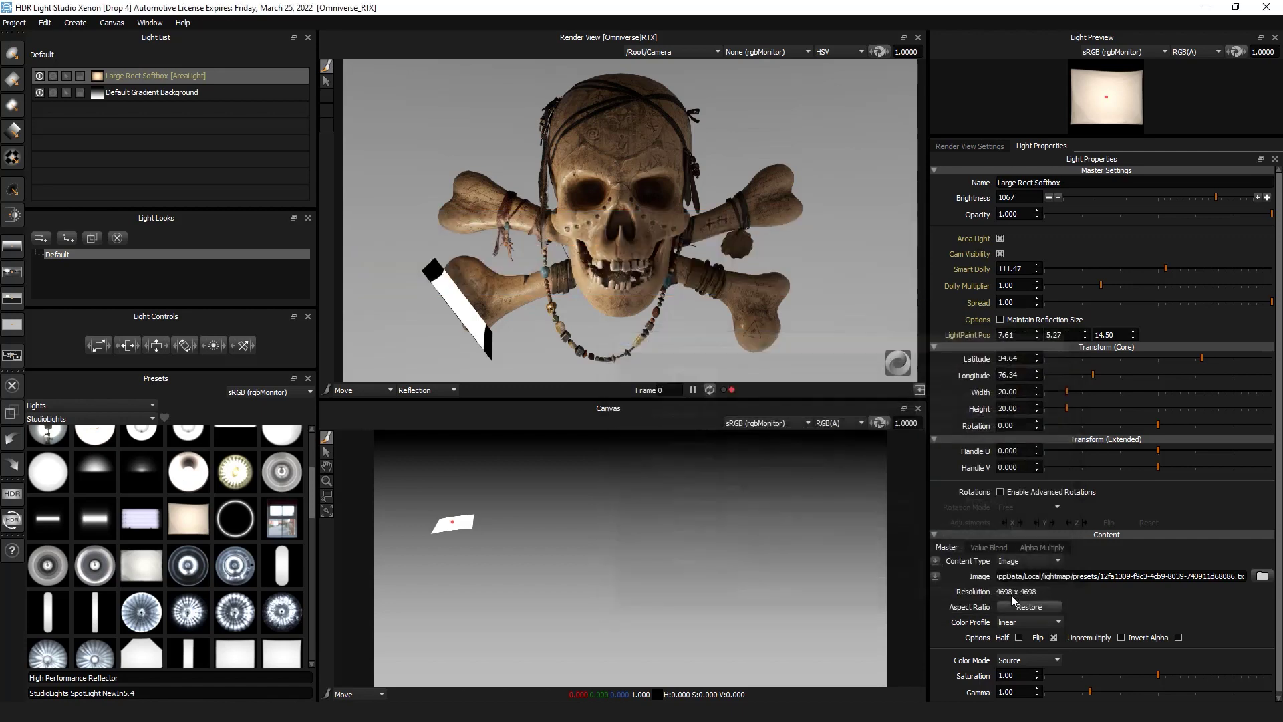
Back in Omniverse Create, select the synced LargeRectSoftbox light in the Layer tree.
click(1206, 8)
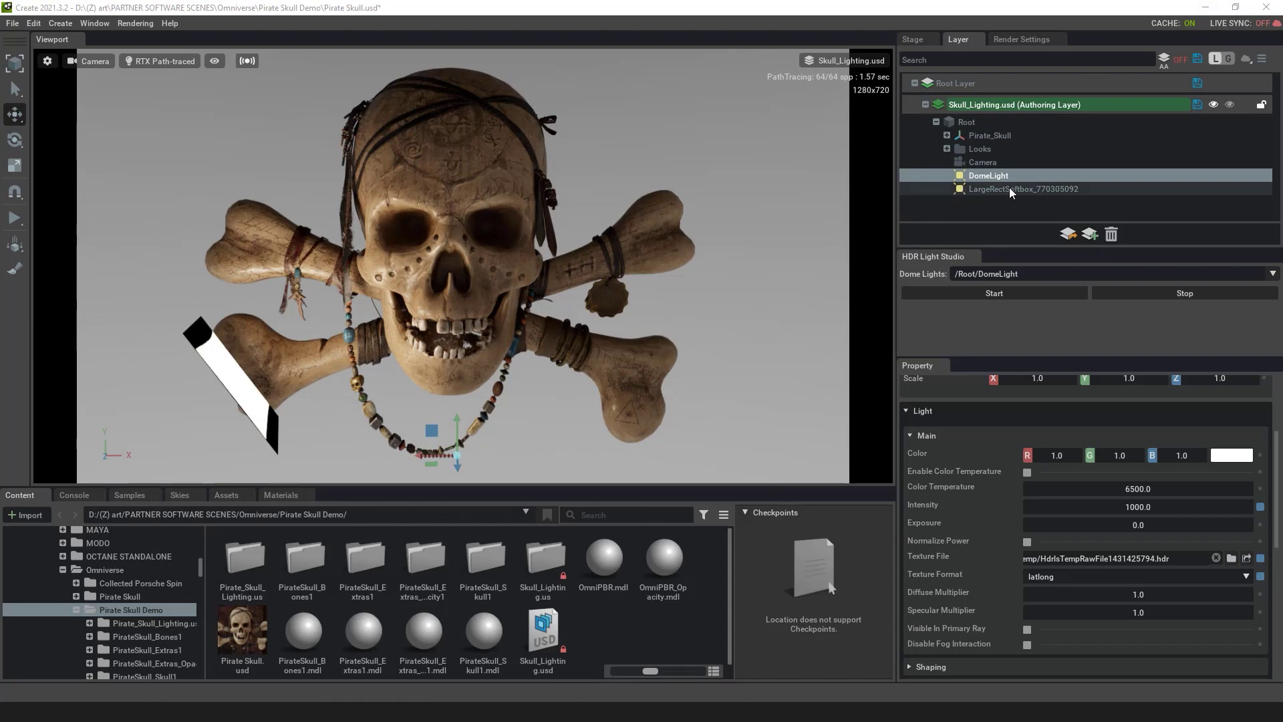
click(1063, 190)
scroll(972, 484, down, 3)
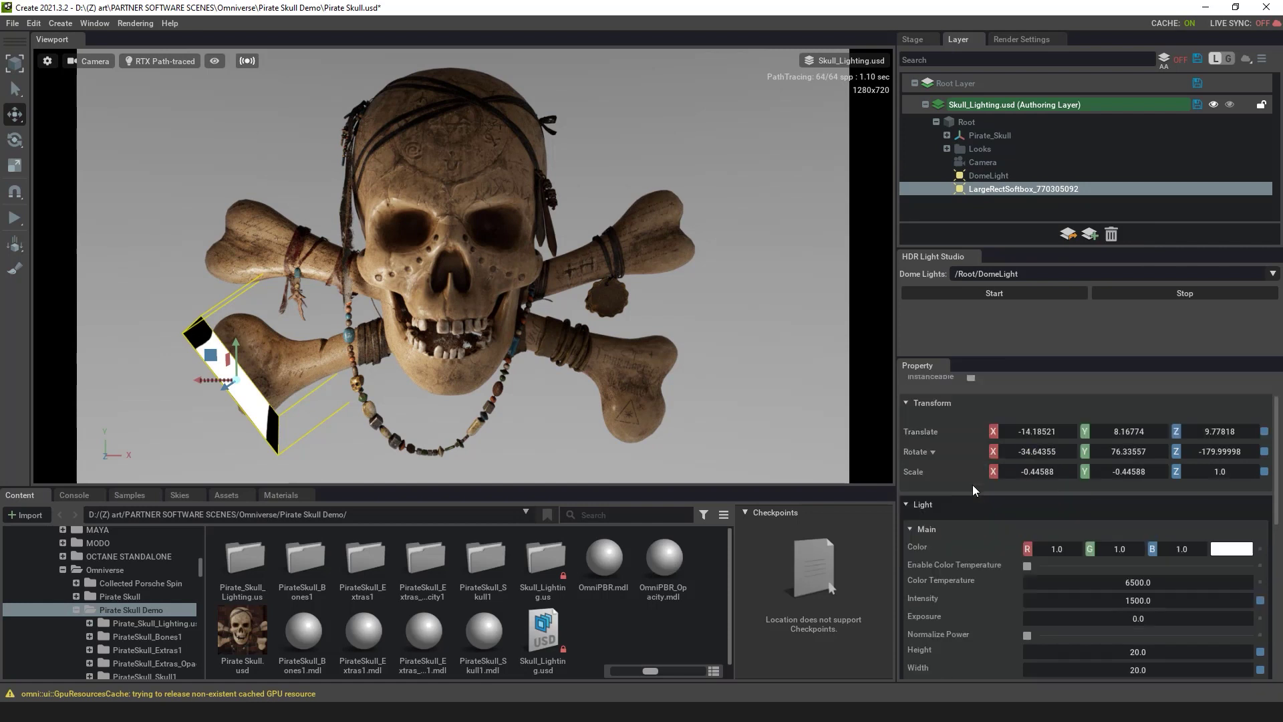
scroll(973, 484, down, 2)
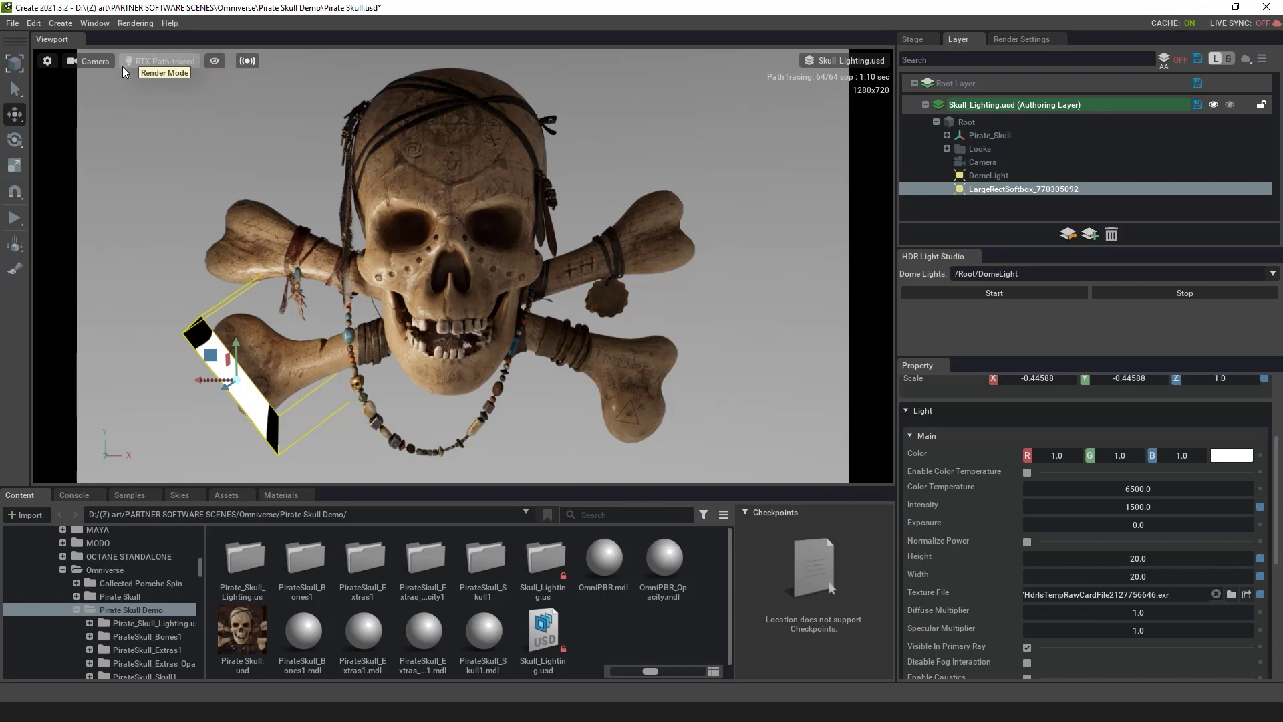
Compare RTX Real-Time against RTX Path-Traced viewport rendering, then return to HDR Light Studio.
click(178, 67)
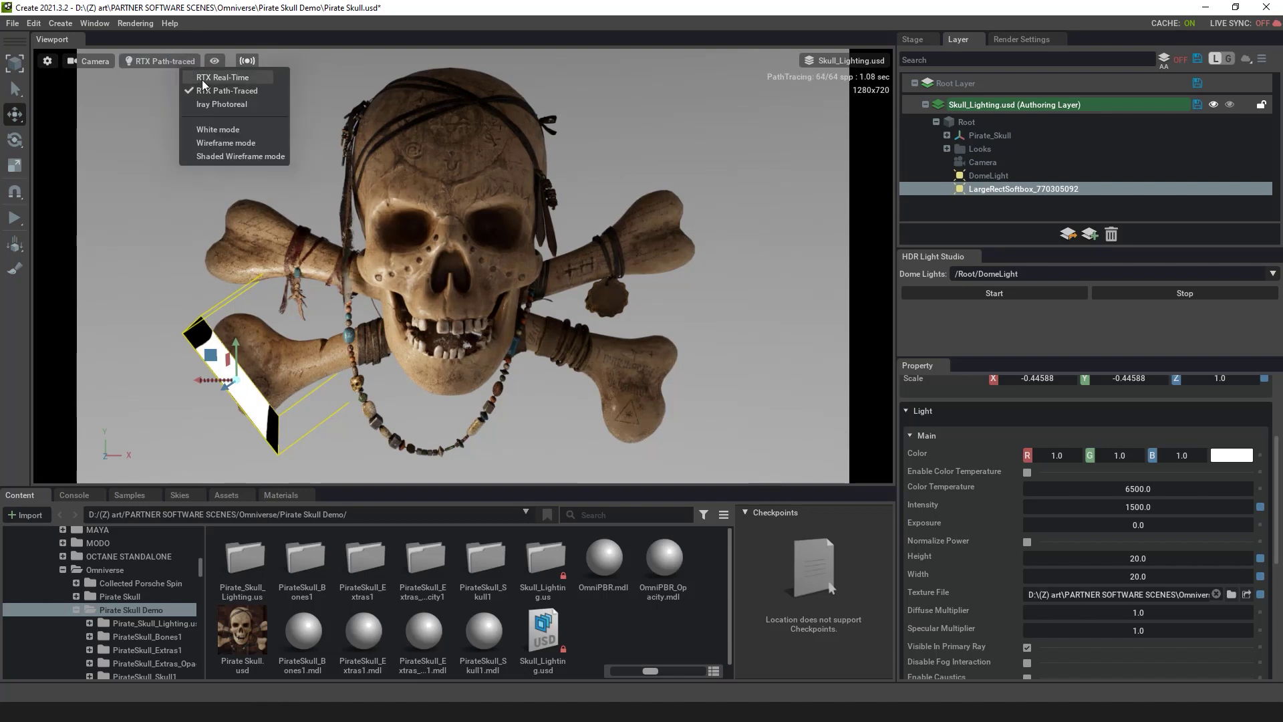
click(202, 78)
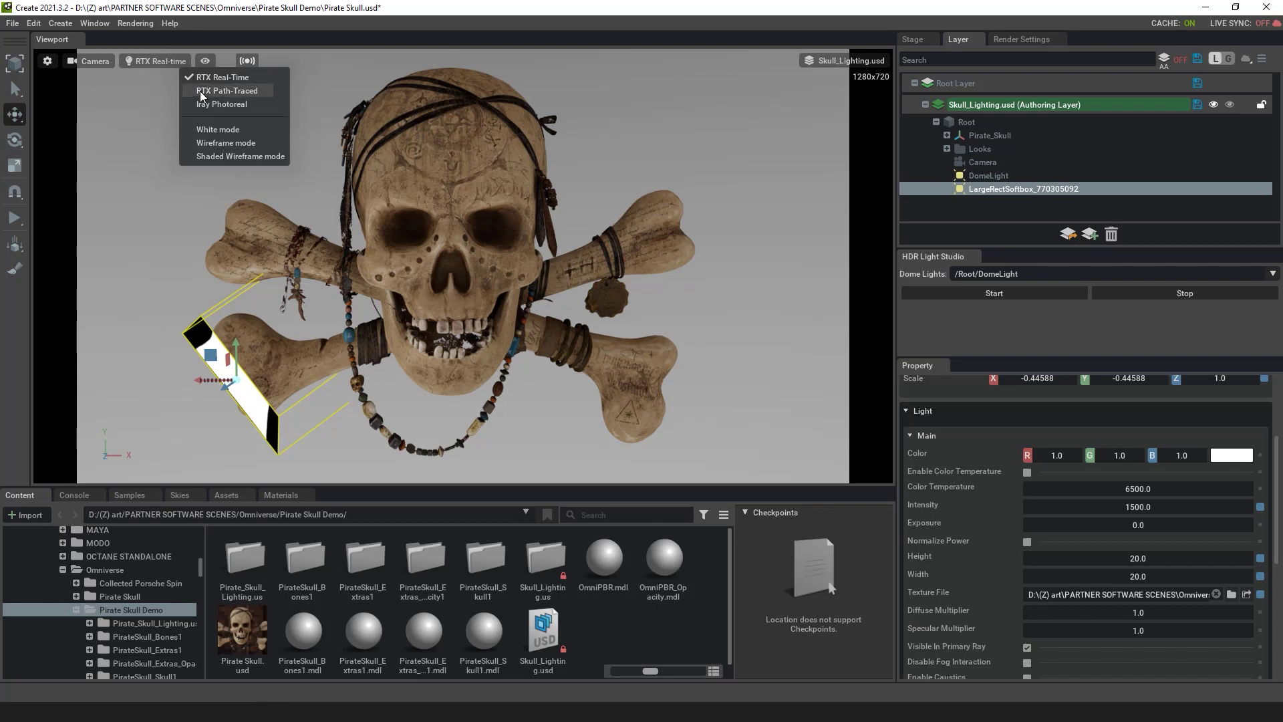
click(200, 91)
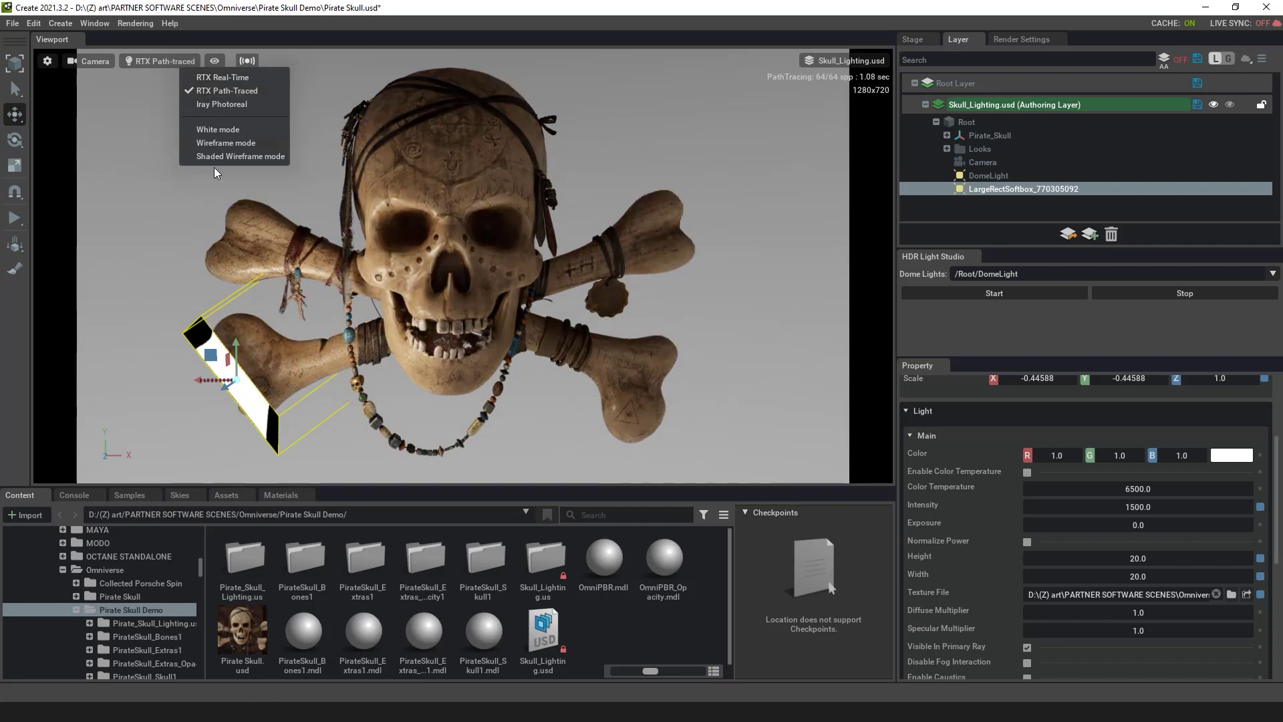
click(278, 697)
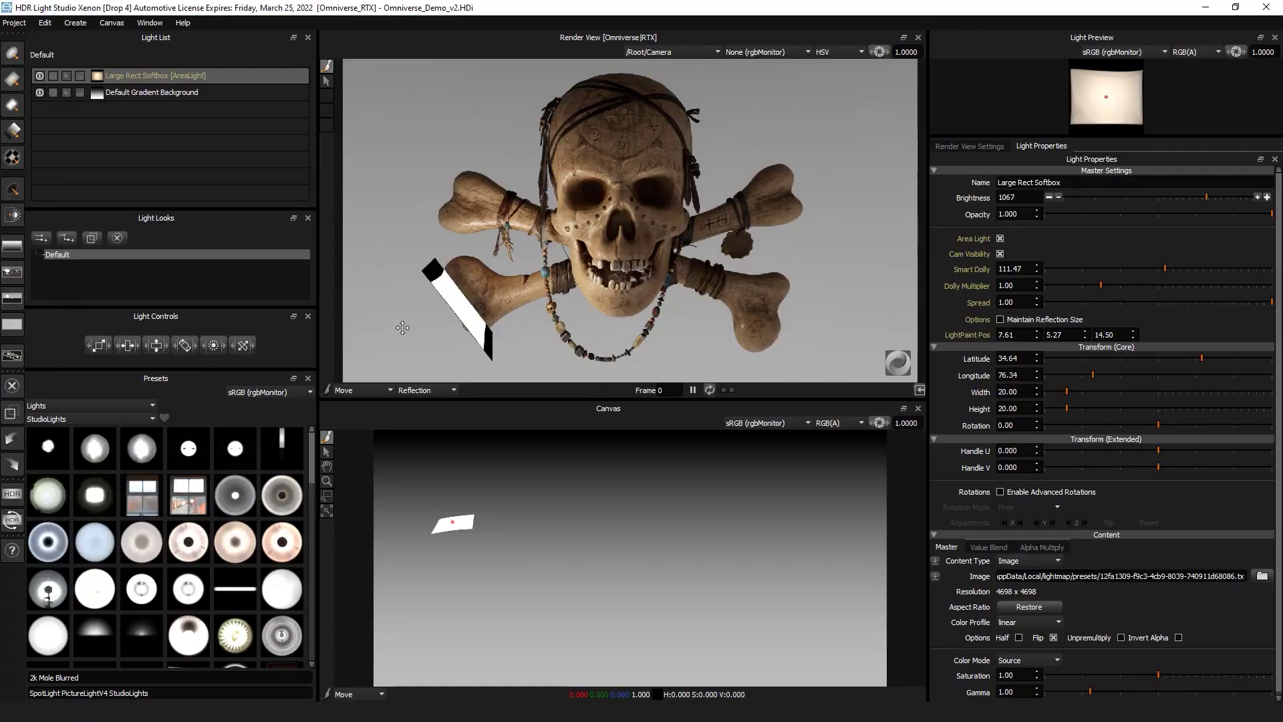
Reposition the softbox area light around the skull, settling it on the skull's right side.
click(567, 158)
click(571, 106)
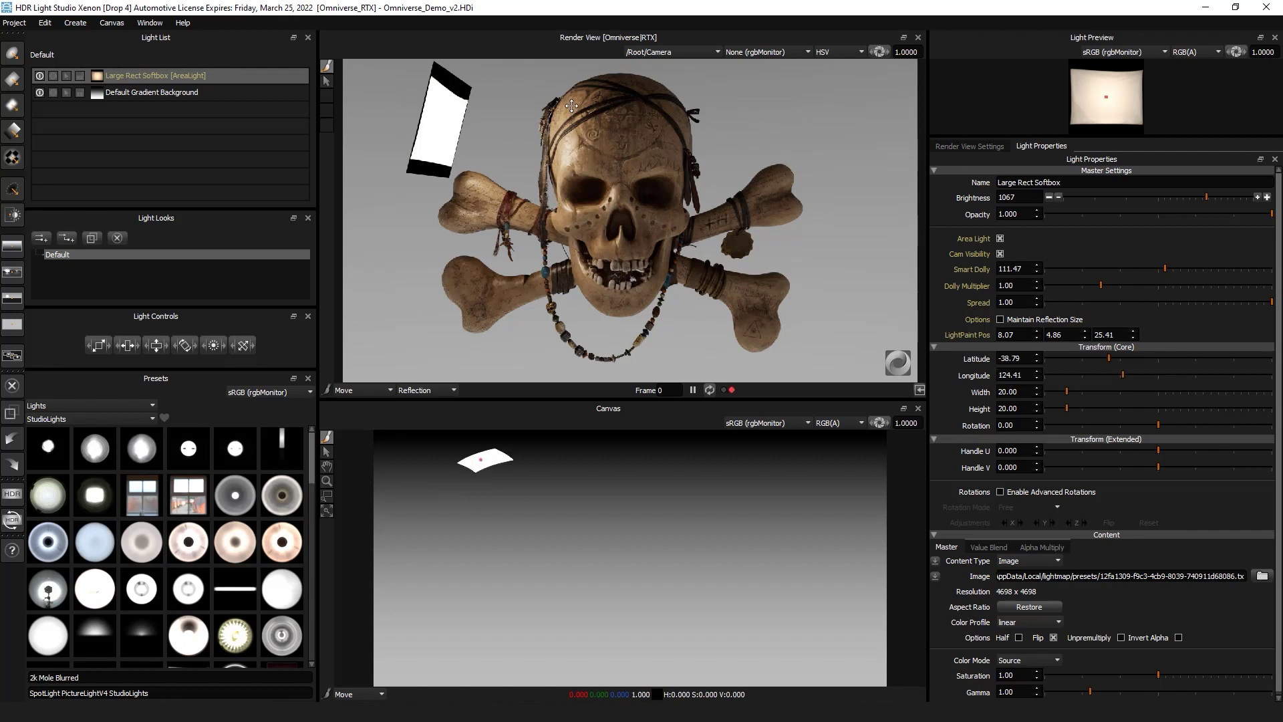
click(568, 147)
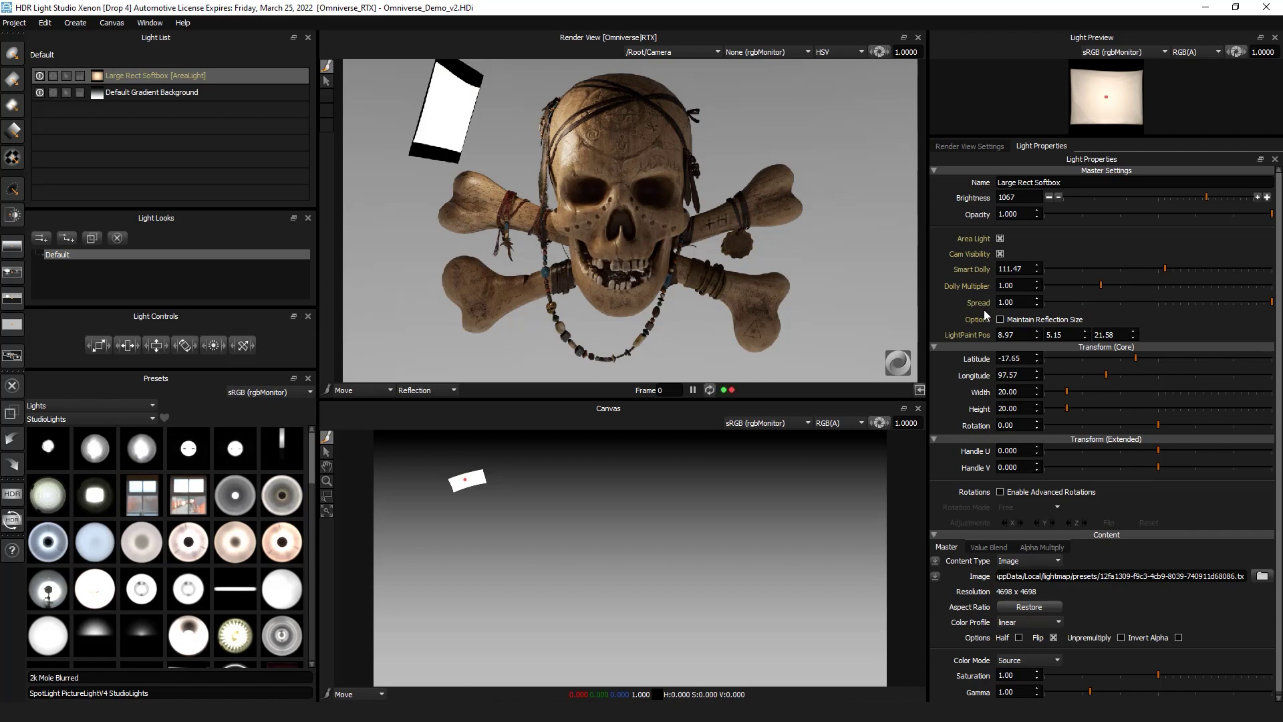
click(676, 218)
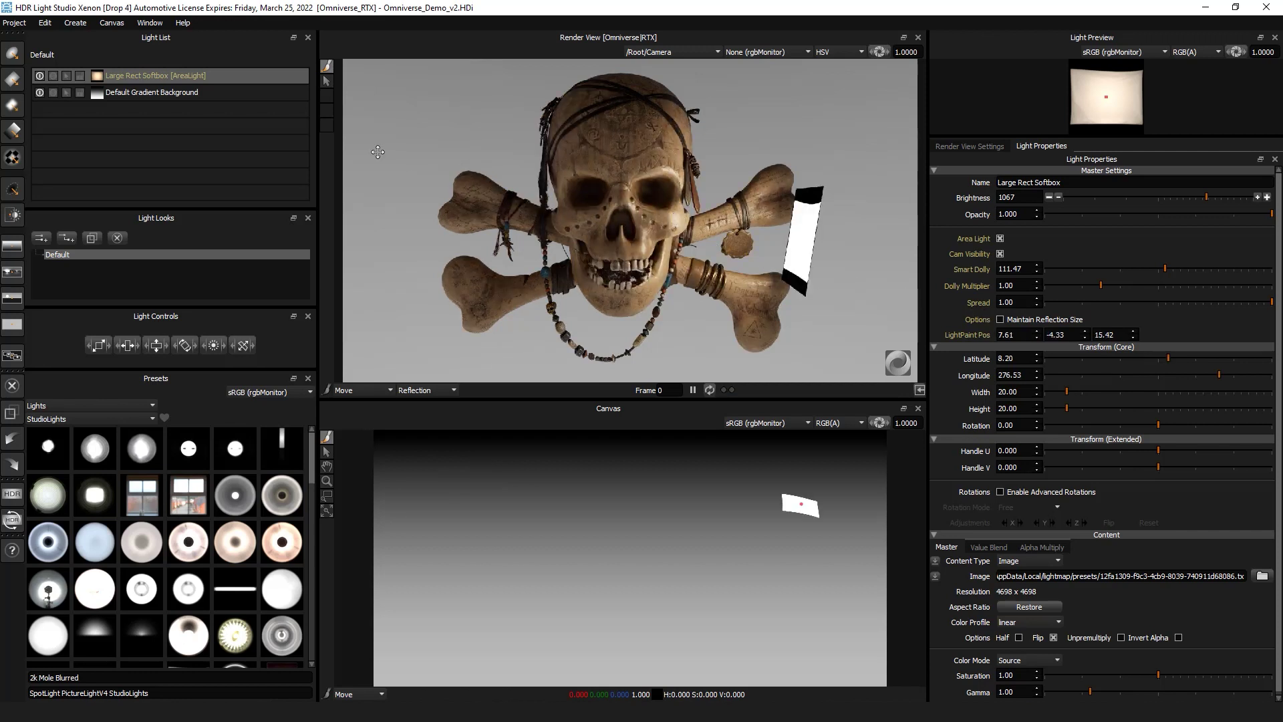
Solo the Large Rect Softbox, reduce its Spread to 0.26, then un-solo it.
click(53, 76)
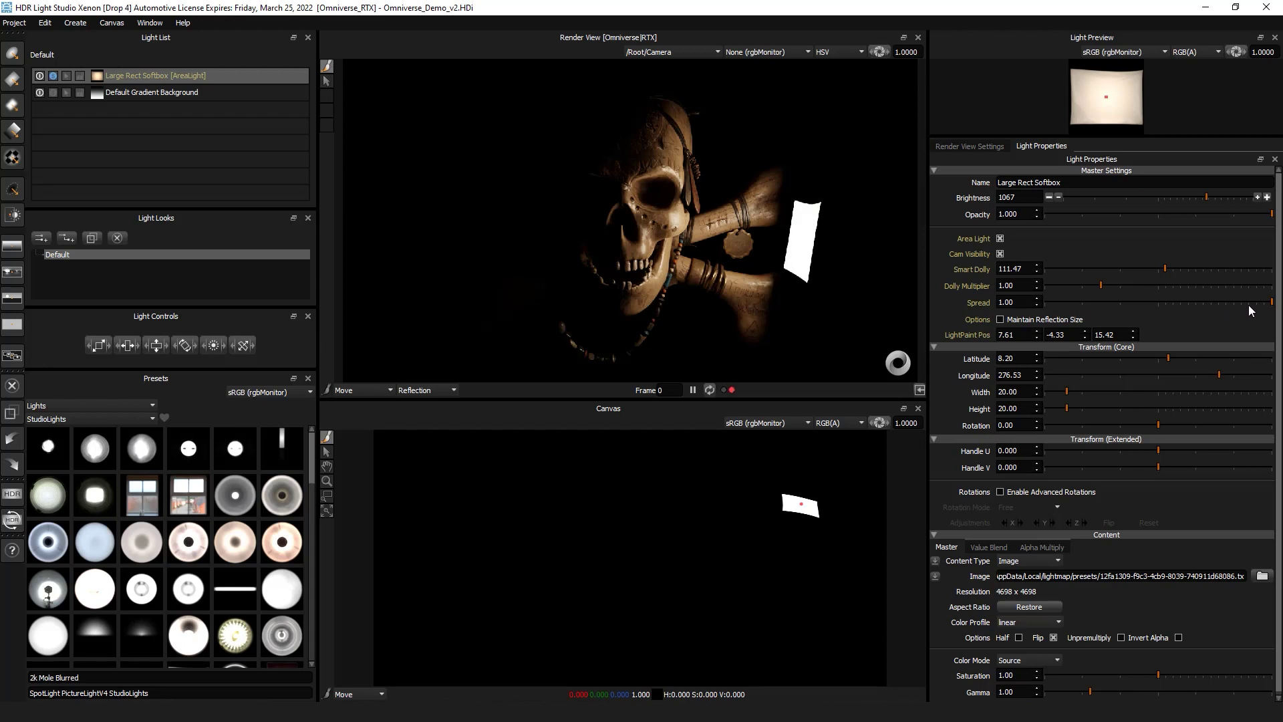
drag(1252, 302, 1196, 306)
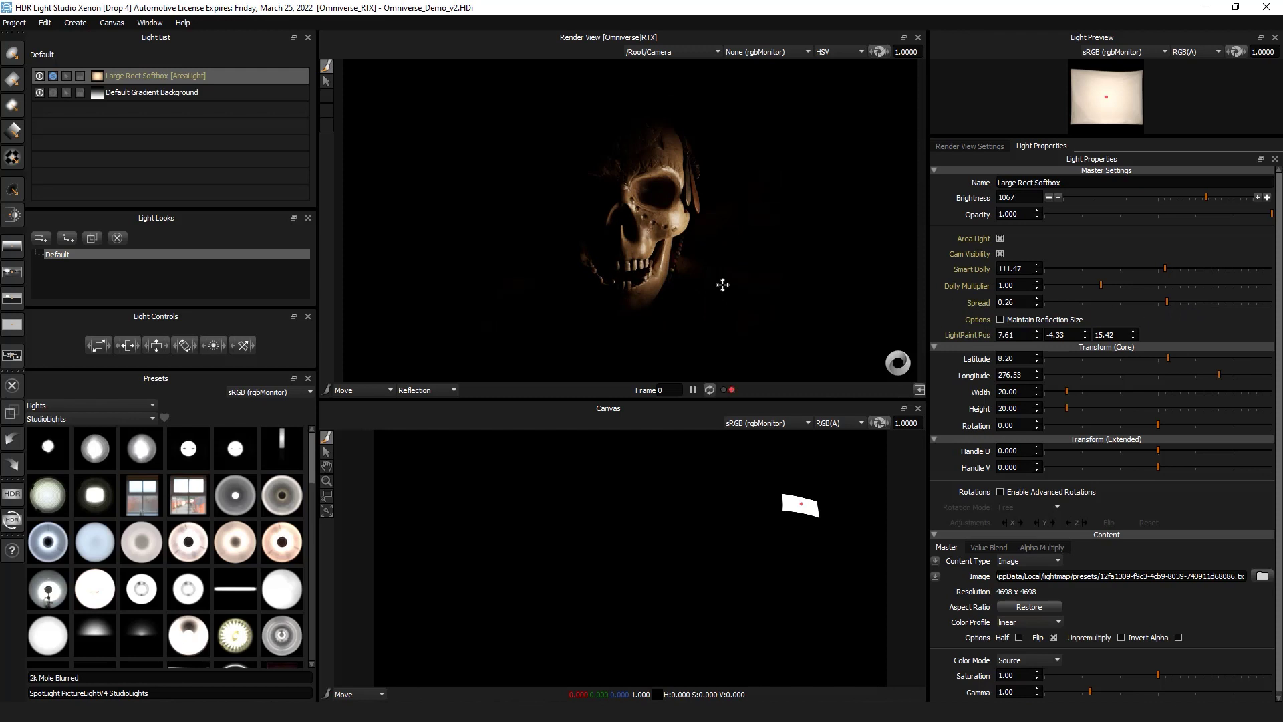
click(53, 76)
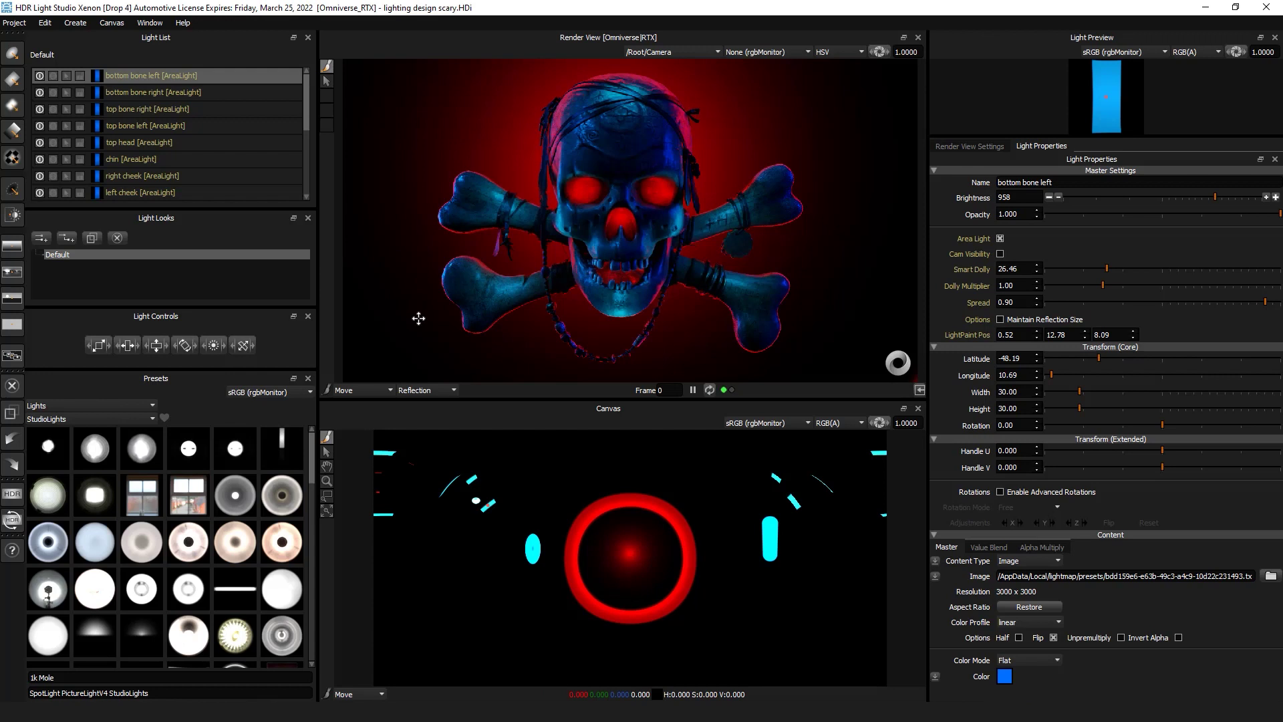
Set the production render to 3000x1500 with an area-light resolution of 1500.
click(12, 496)
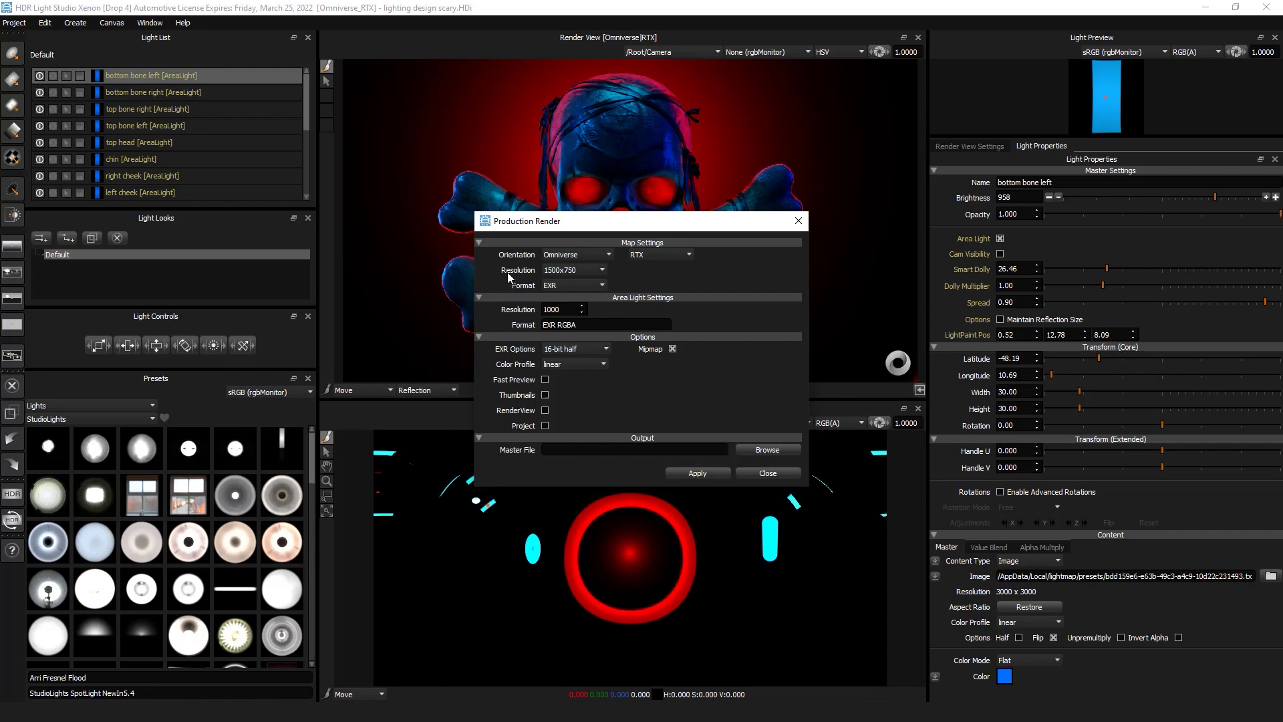
click(571, 272)
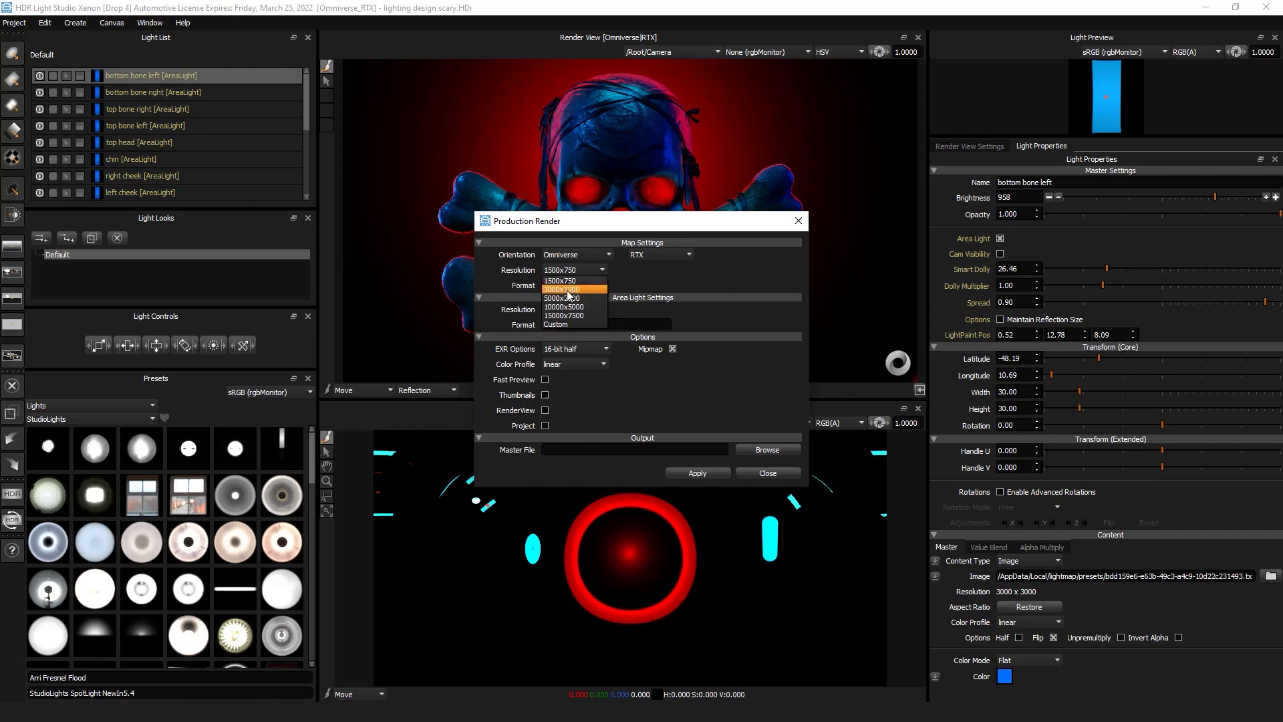
click(564, 289)
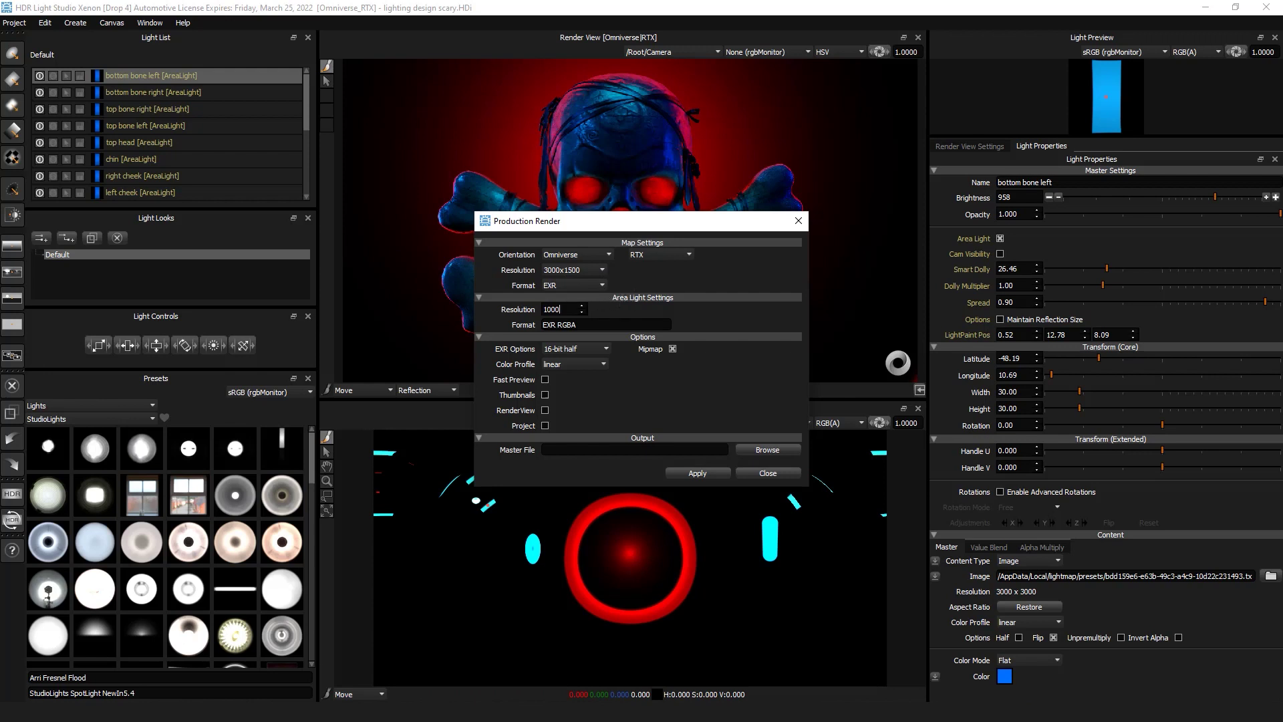
key(BackSpace)
text(50)
Set the output to Desktop/Skull_Lighting.exr and render the lighting to disk.
click(763, 451)
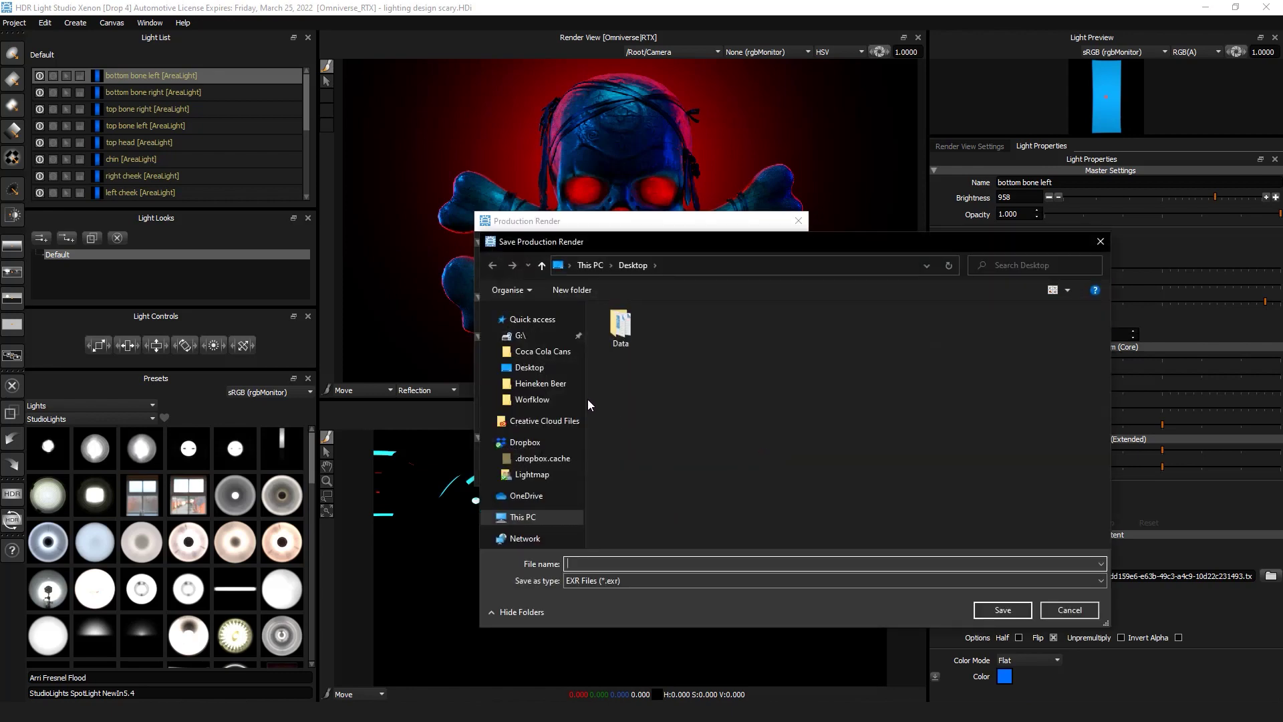
click(531, 368)
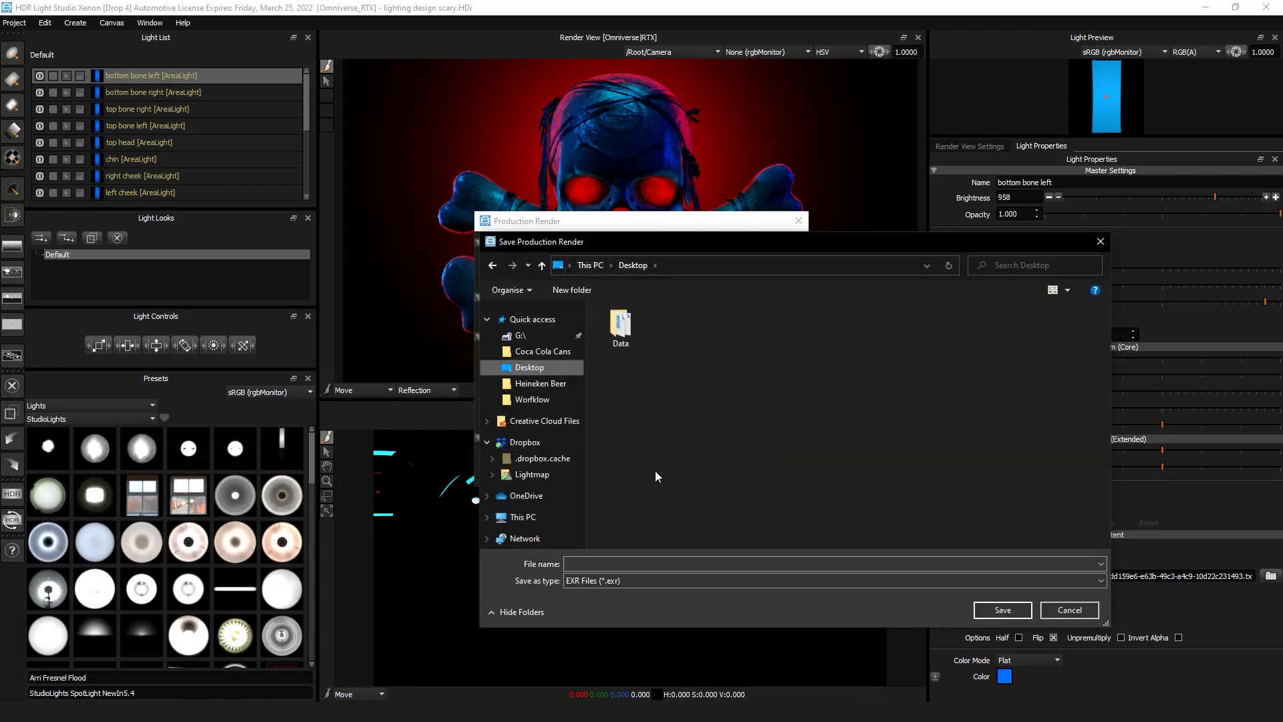
click(655, 563)
text(Skull_Lighting)
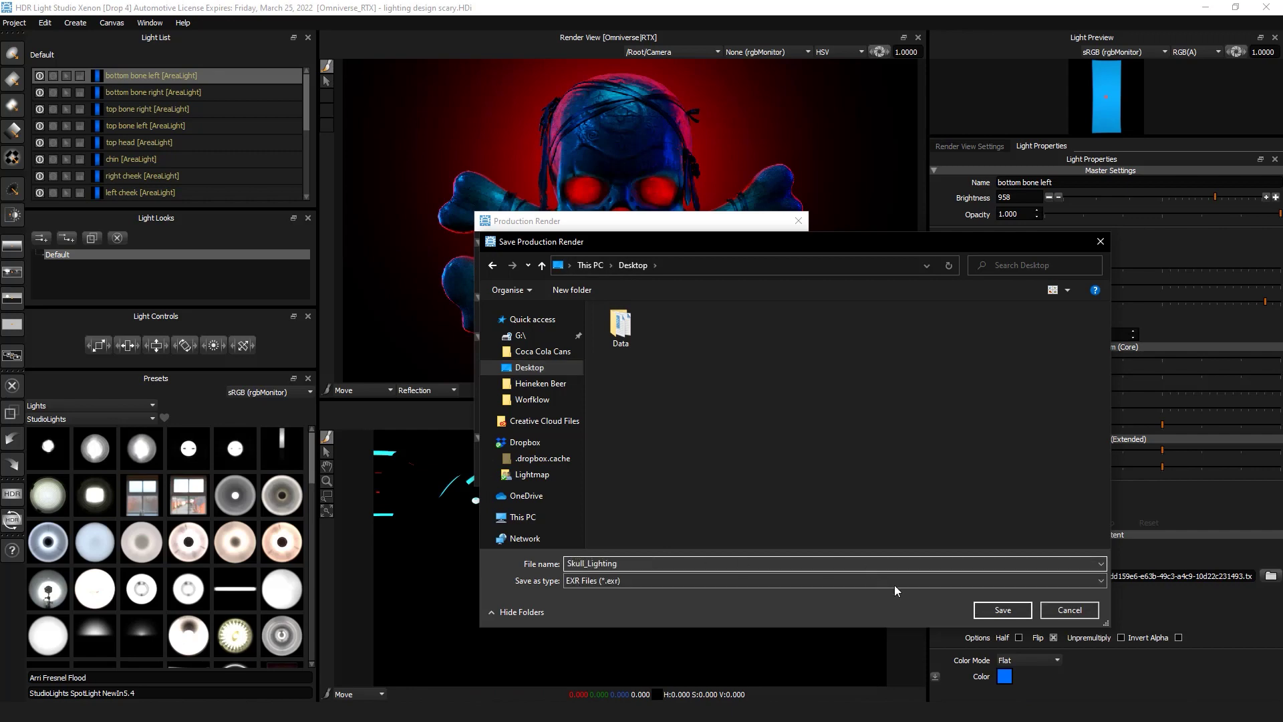
click(1002, 610)
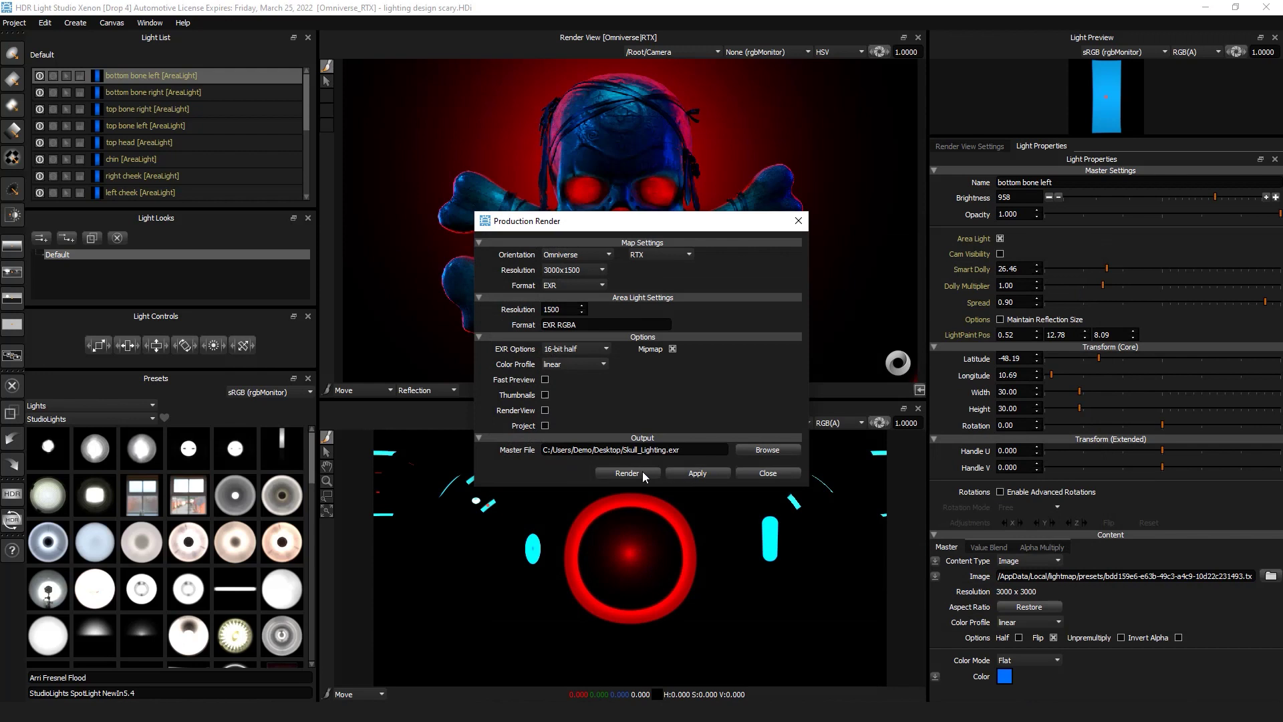
click(628, 472)
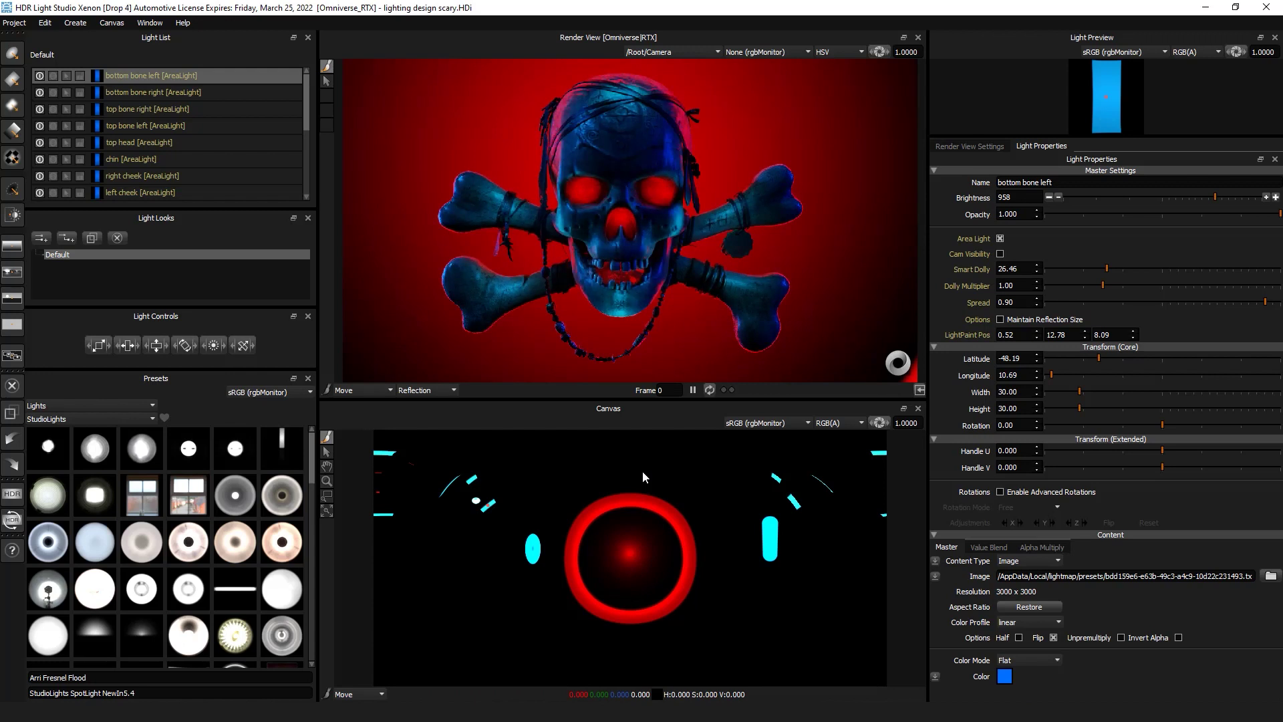
In Omniverse, select DomeLight, then RightEye_428969024, and check its Skull_Lighting-428969024.exr texture file.
click(1201, 7)
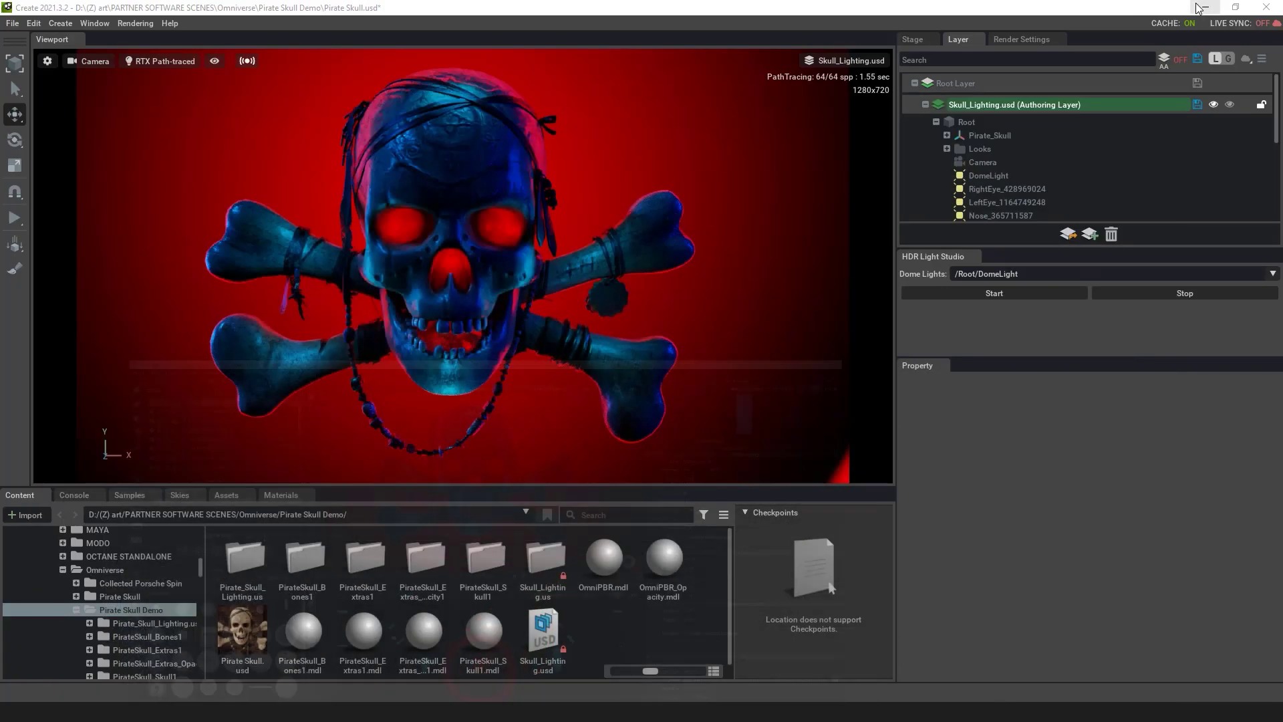
click(1002, 176)
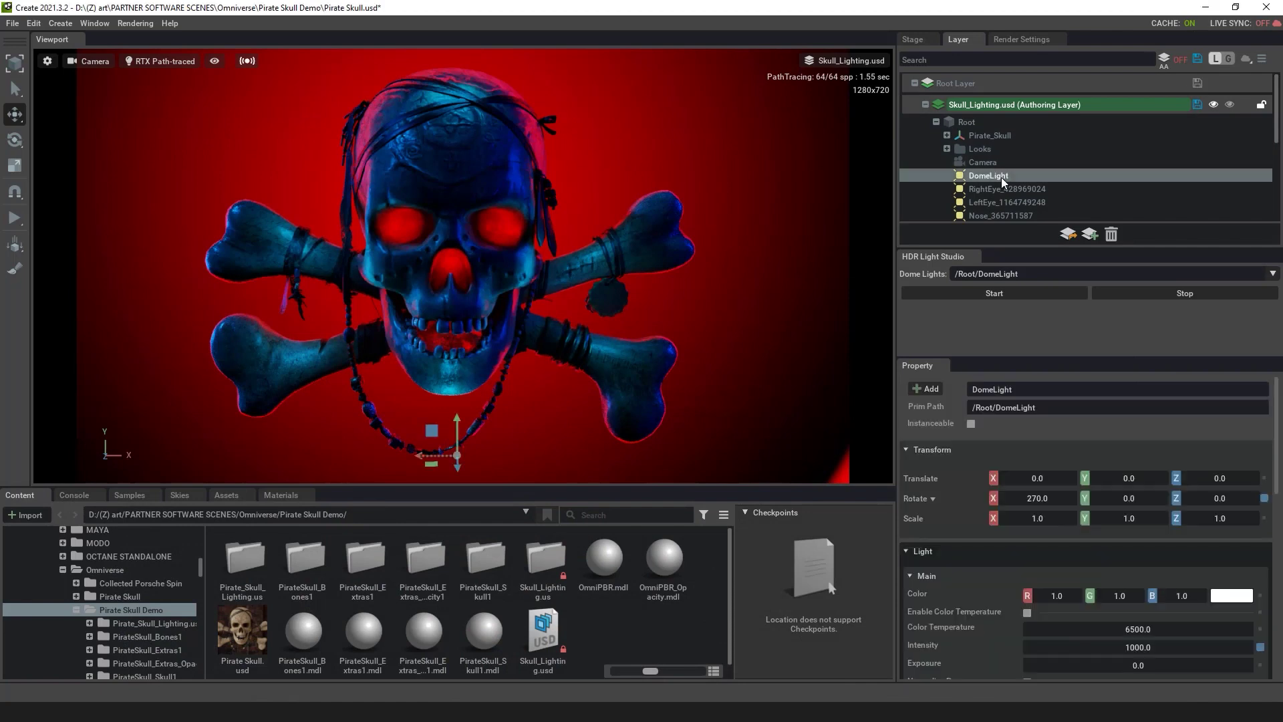
scroll(965, 570, down, 3)
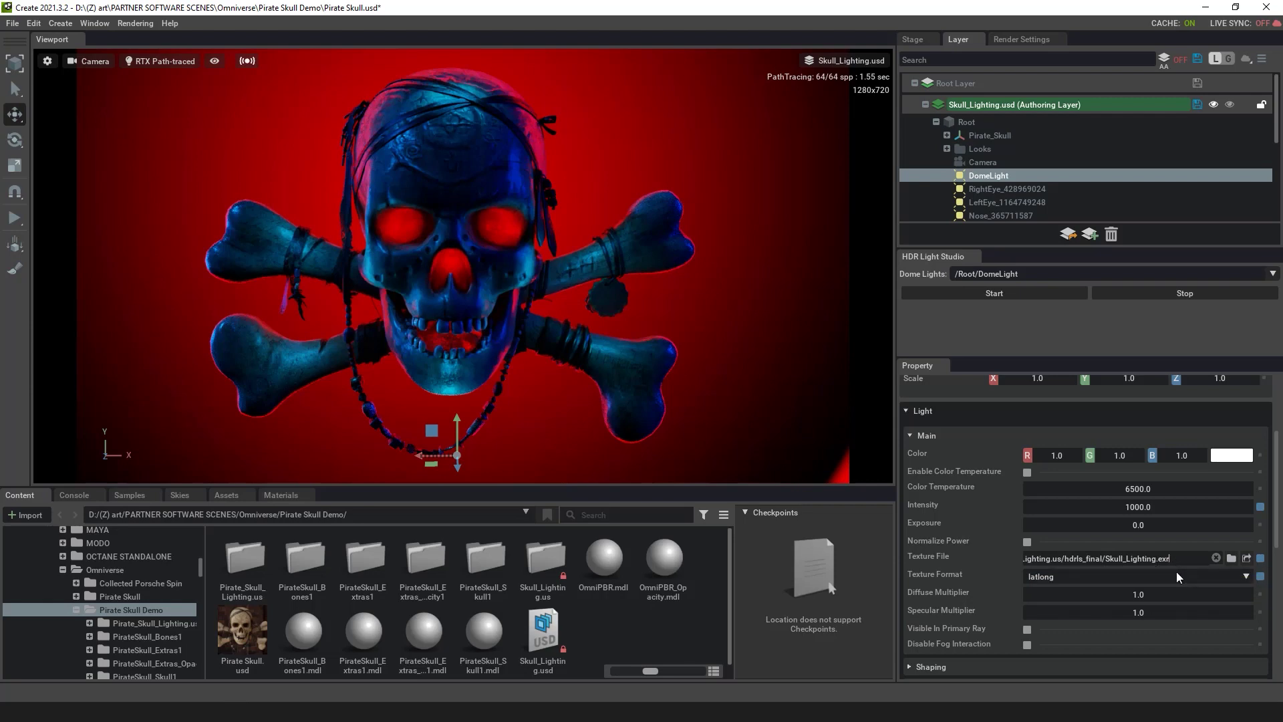
click(1001, 190)
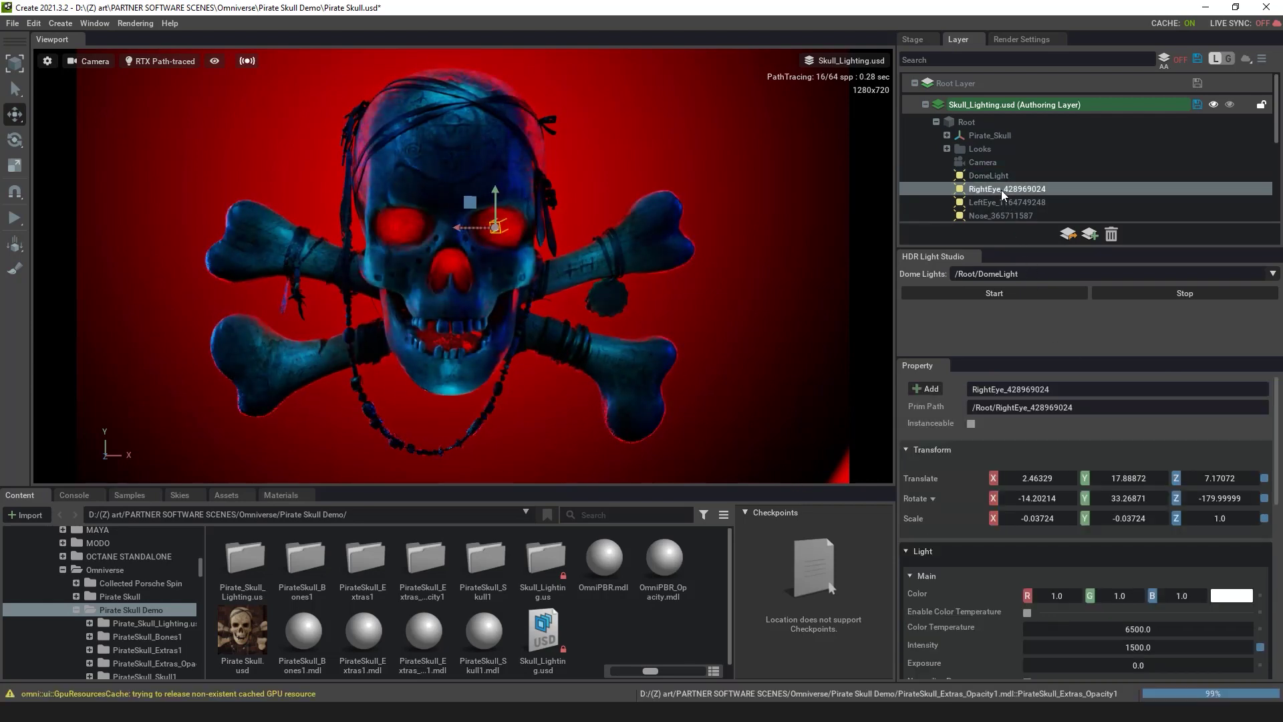
scroll(1000, 595, down, 1)
click(1103, 548)
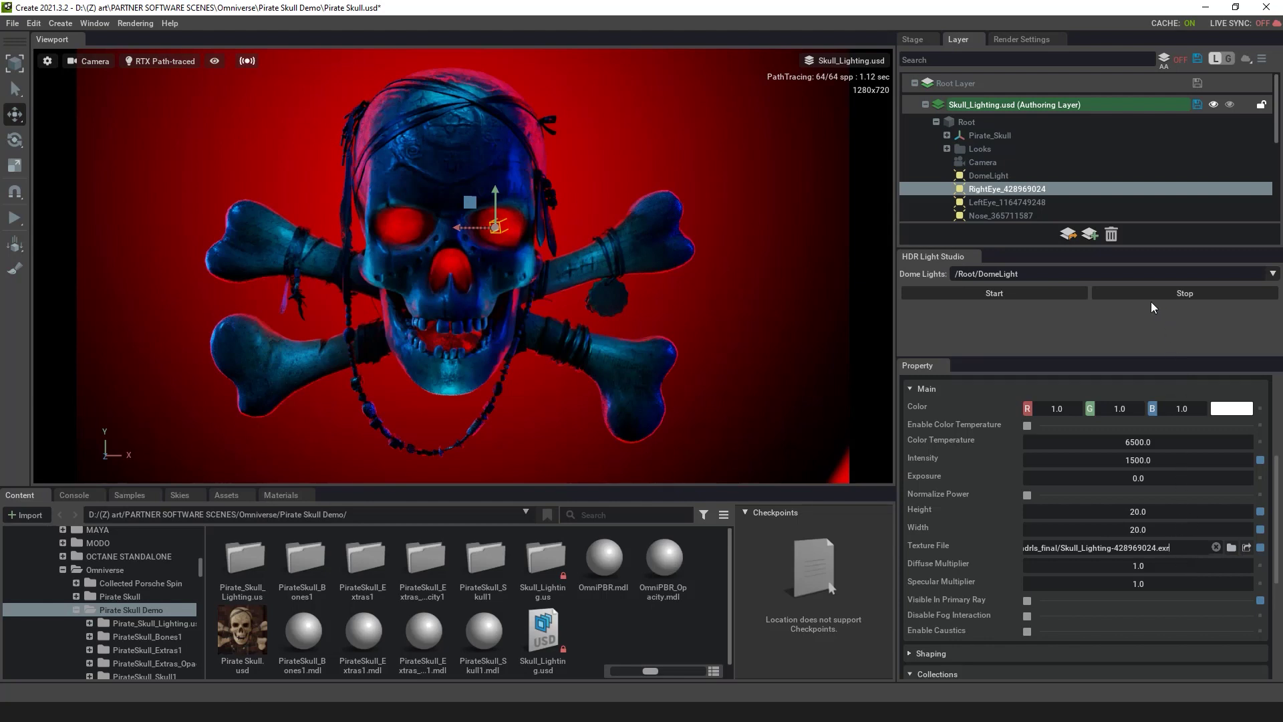
Stop the HDR Light Studio link, save Pirate Skull.usd via File > Save, and start HDR Light Studio again.
click(1201, 298)
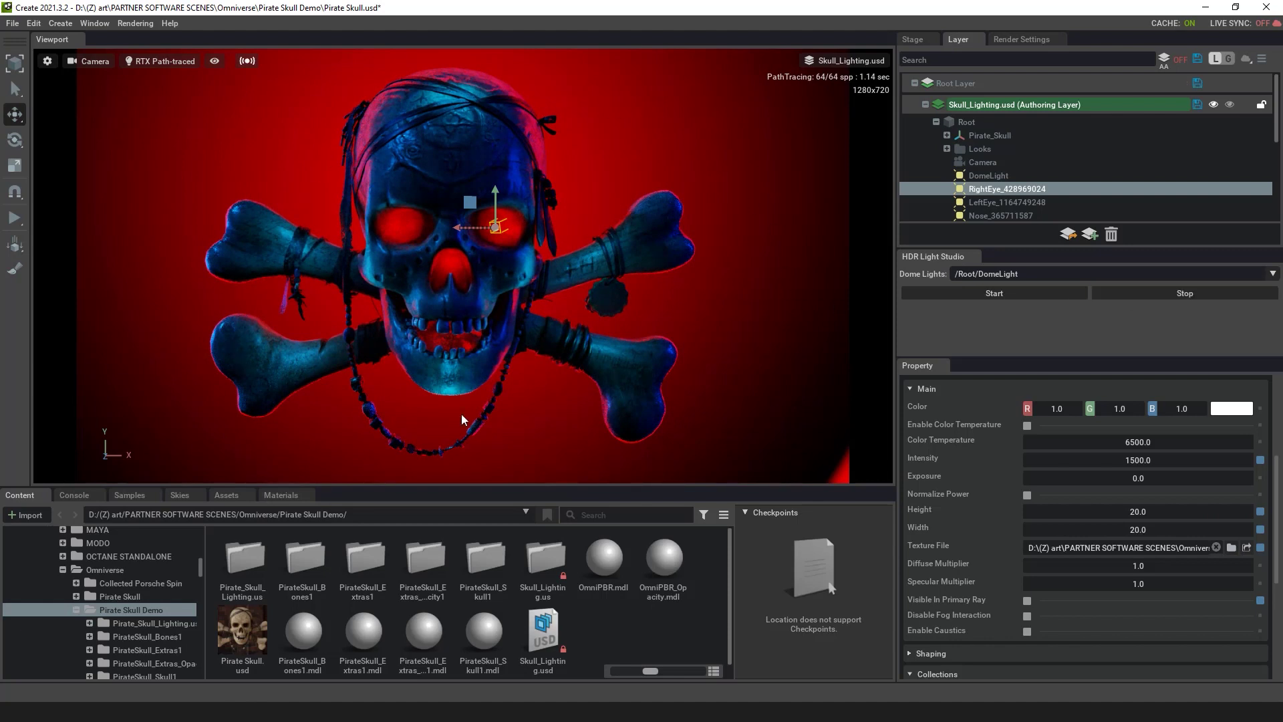
mouse_move(535, 438)
click(15, 24)
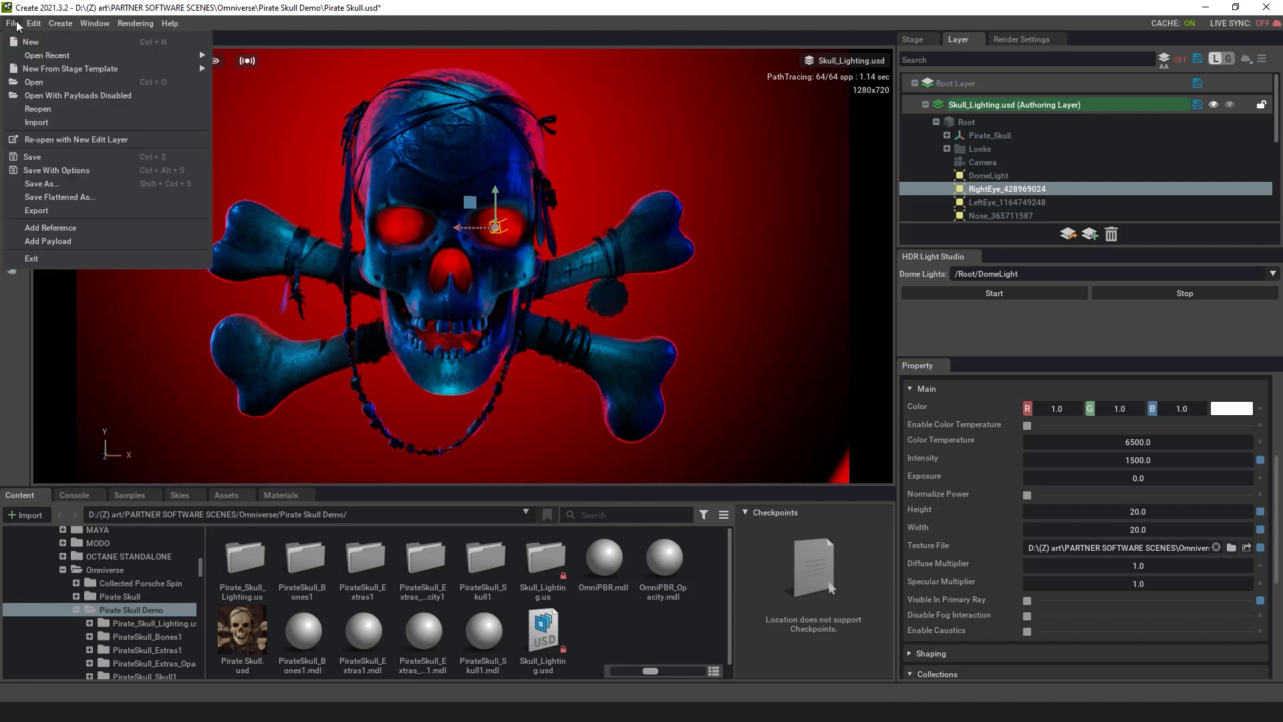
click(38, 158)
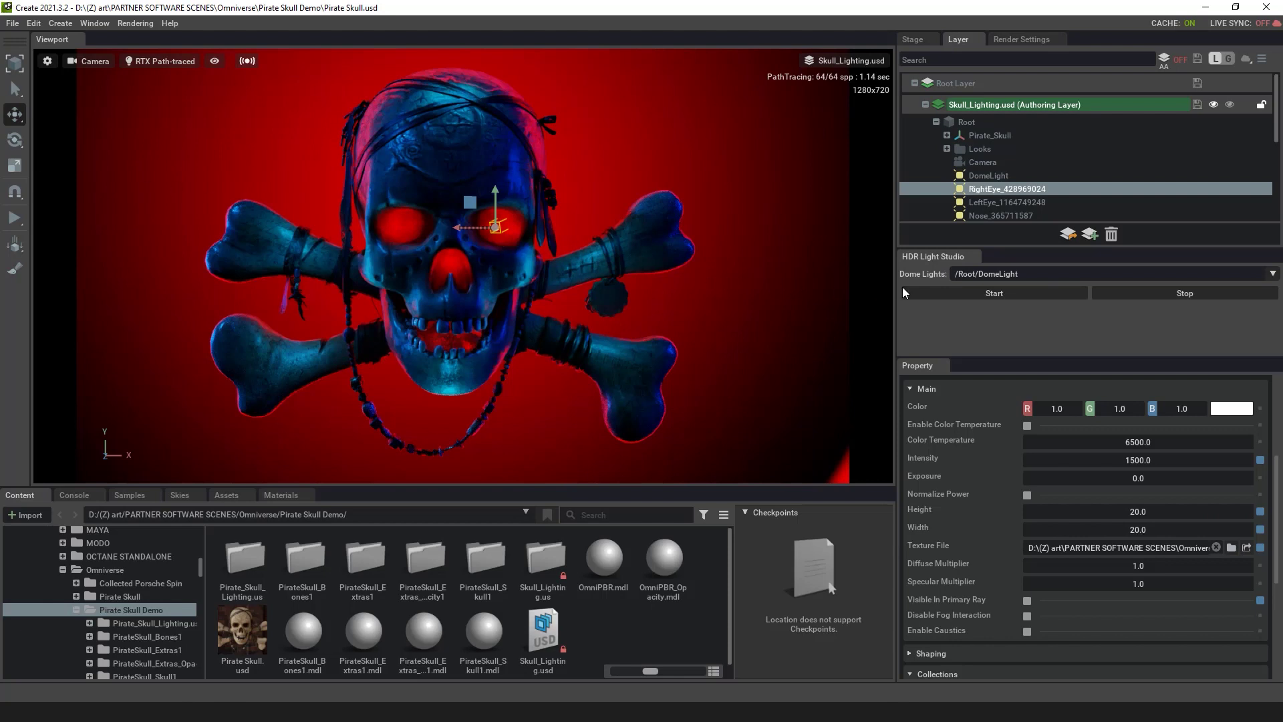
click(964, 294)
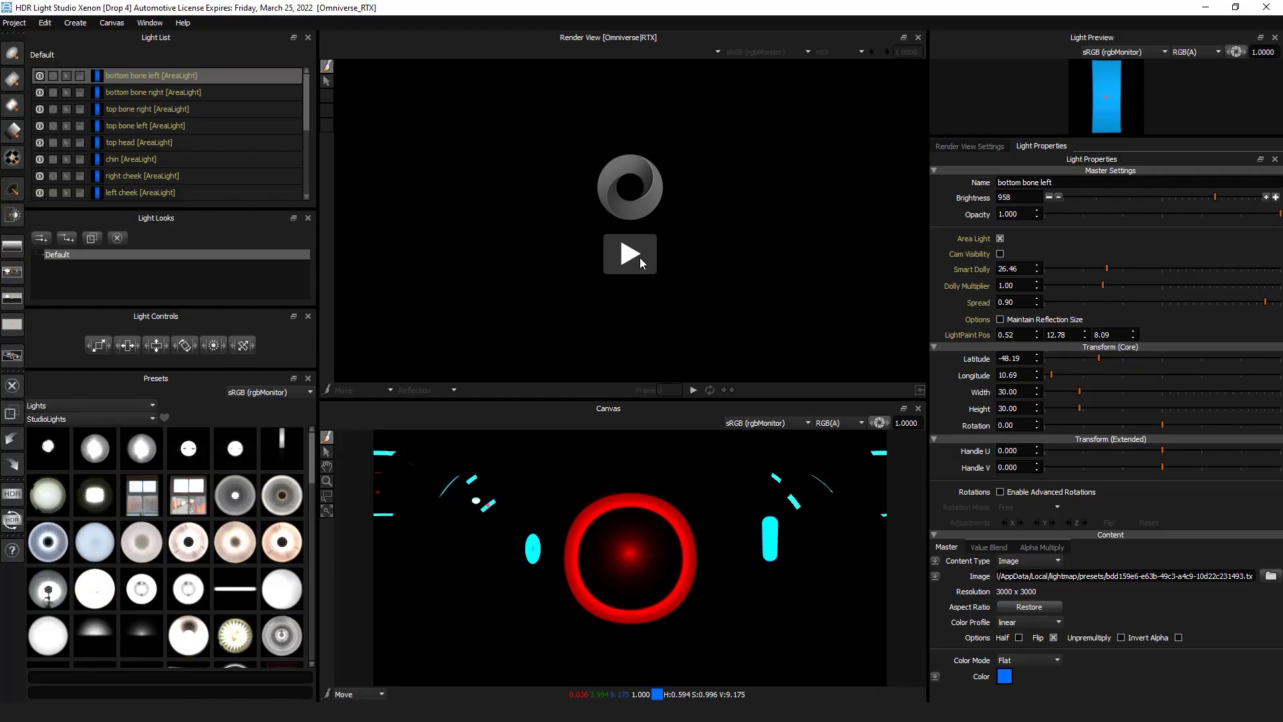
Start the live Omniverse RTX render and apply a Light Tent rig from the Rigs presets.
click(640, 258)
click(134, 403)
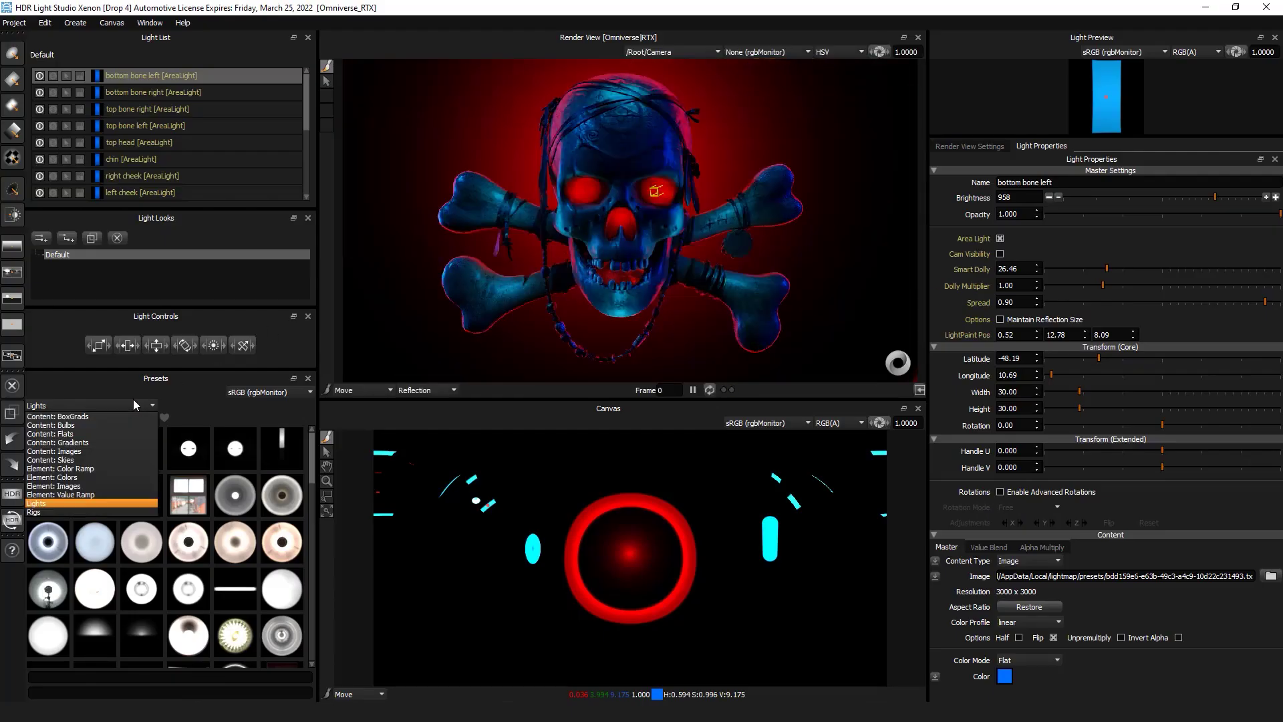
click(49, 512)
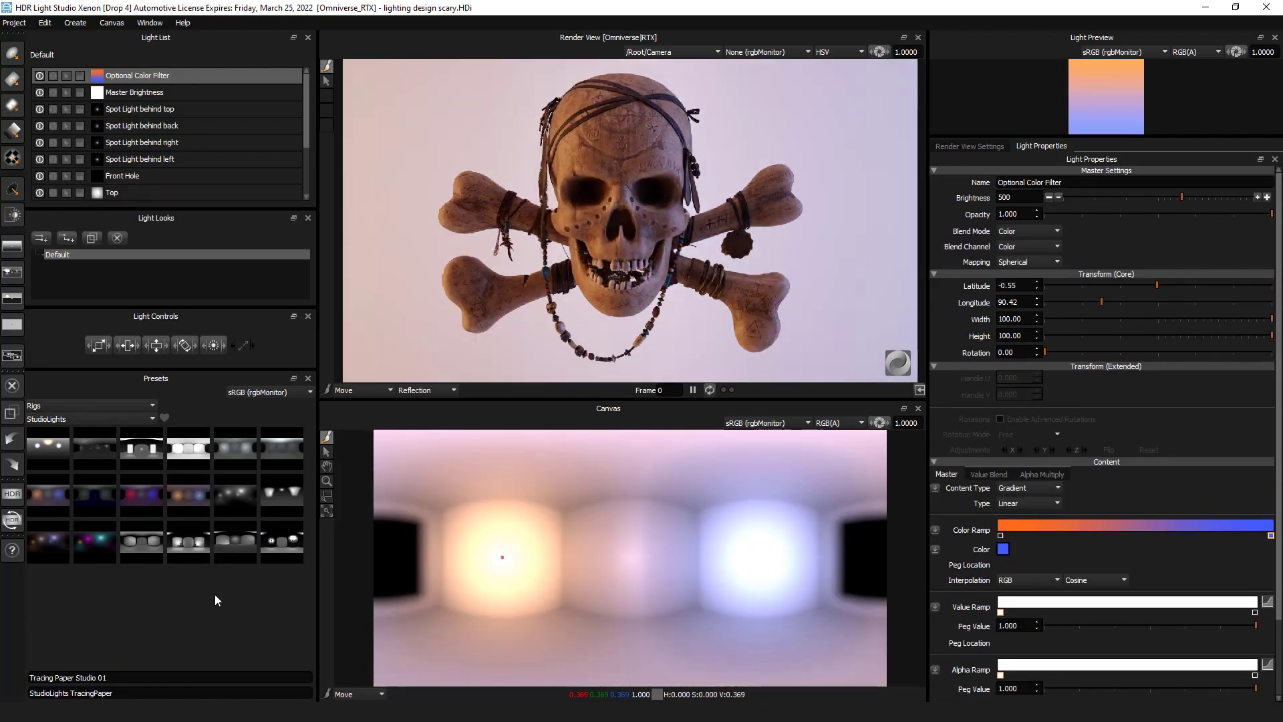
Render the production lighting at the chosen map resolution to Skull_Lighting_2.exr.
click(12, 493)
click(573, 270)
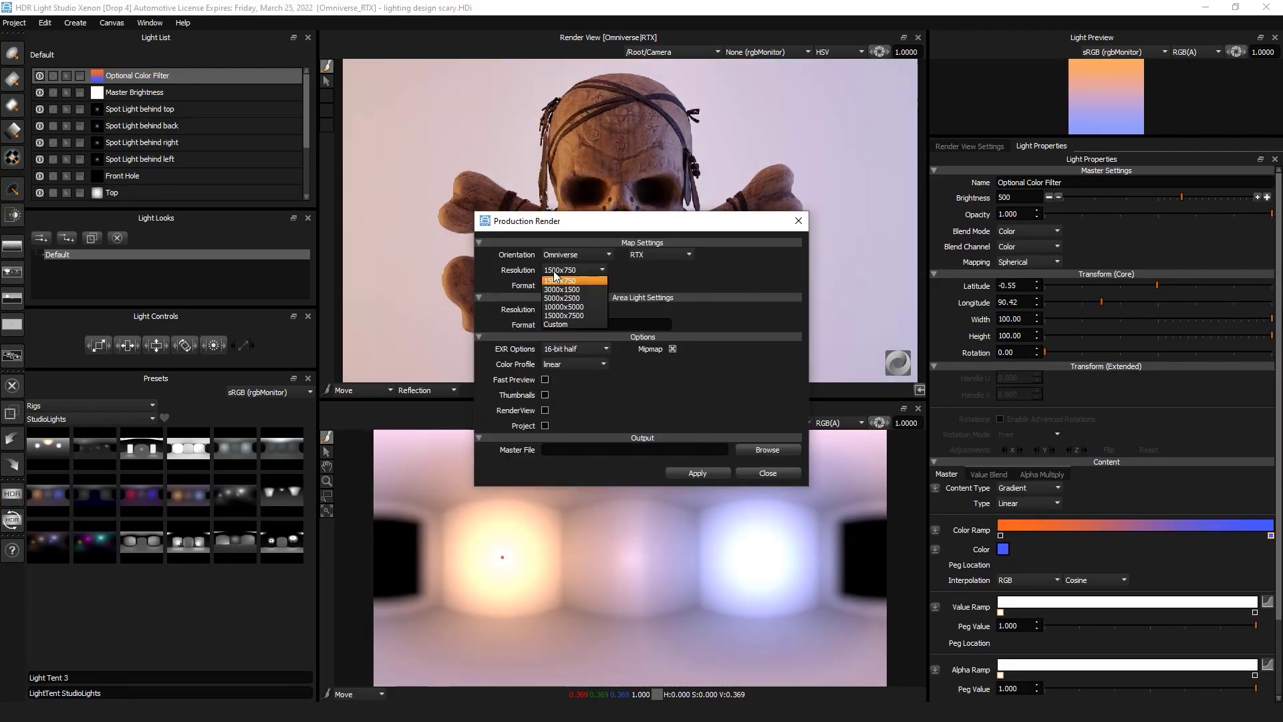
click(556, 279)
click(767, 450)
text(Skull_Lighting_2)
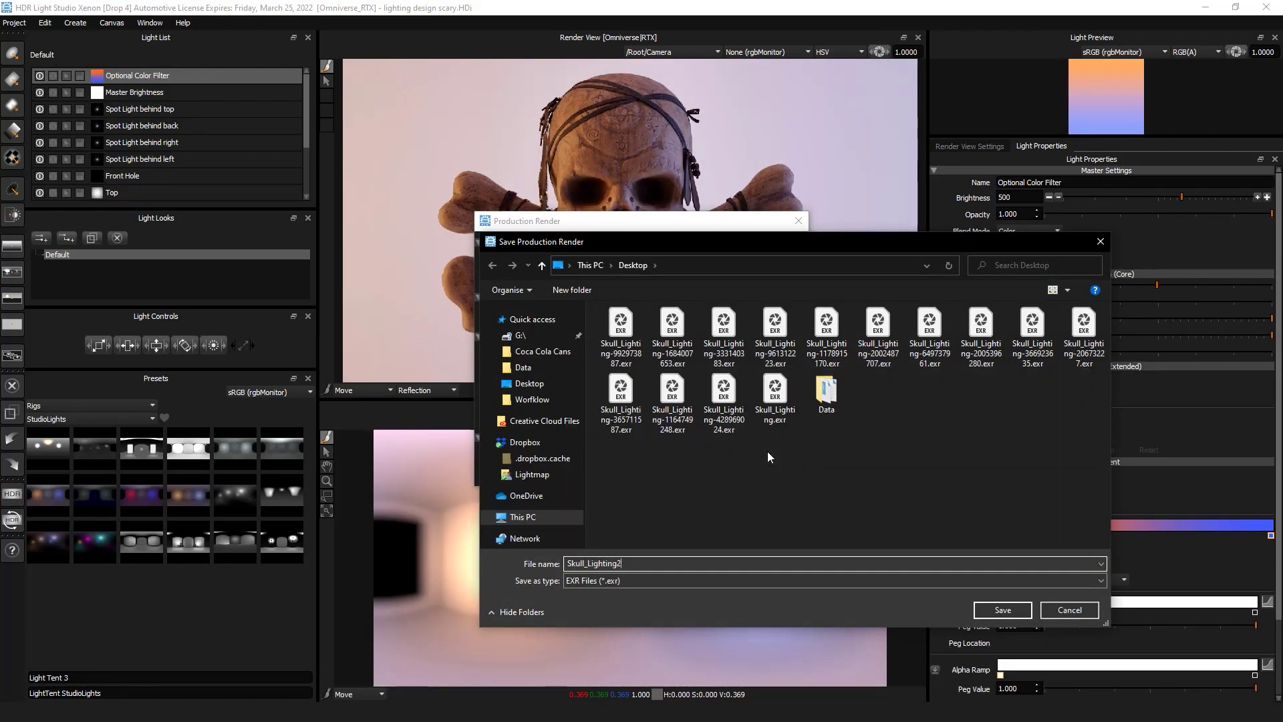
click(1003, 609)
click(646, 473)
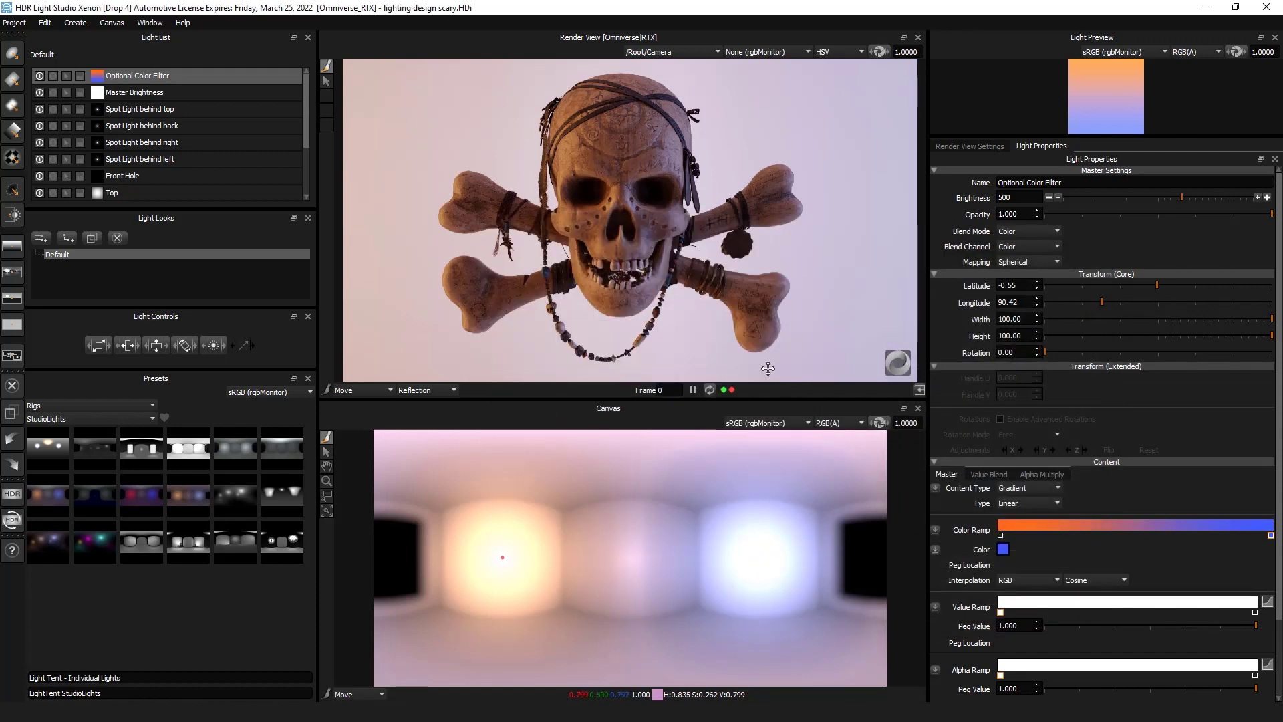
Minimize HDR Light Studio to view the pastel pink and lavender light-tent lighting in Omniverse.
click(1205, 10)
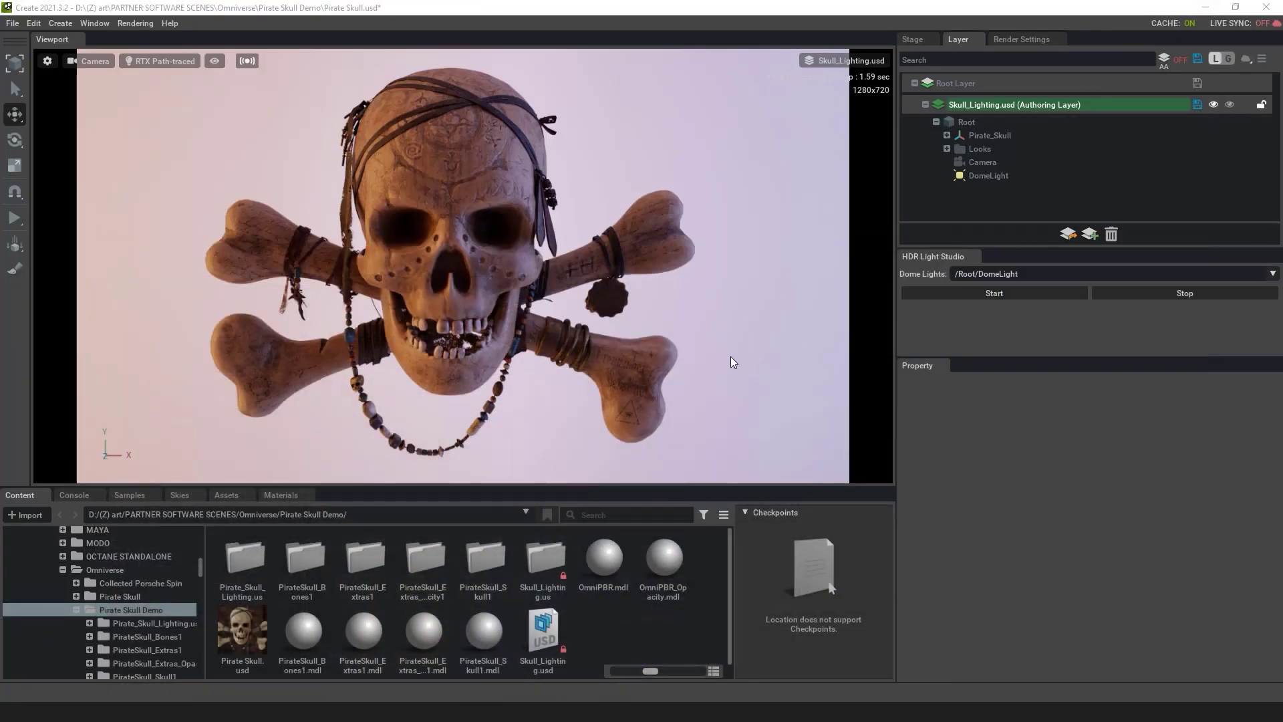